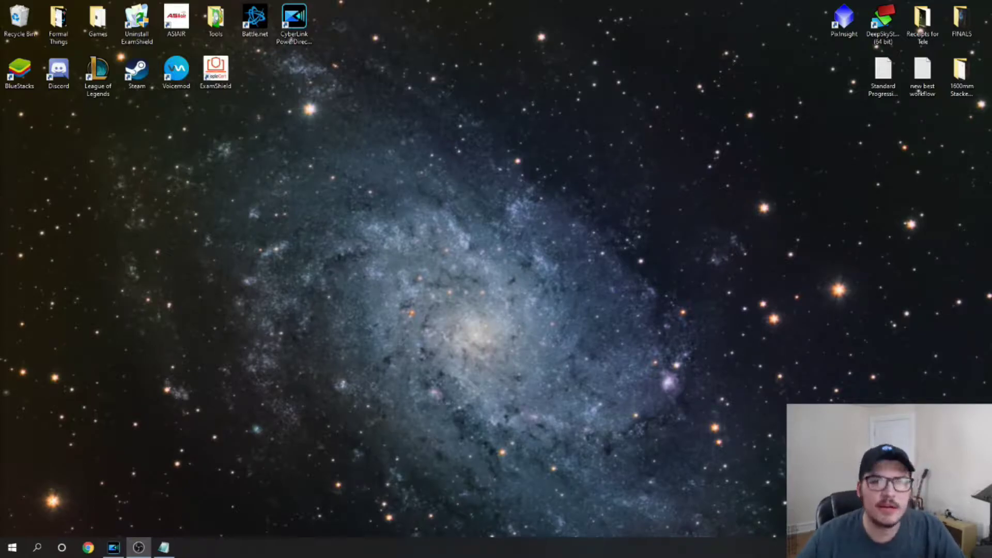
Step: Launch PixInsight from its desktop icon
double_click(846, 24)
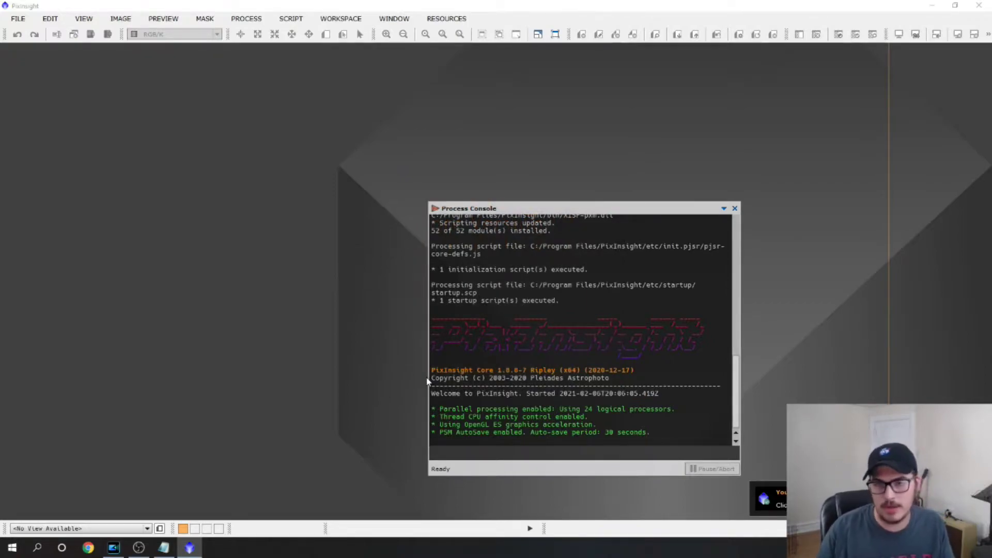
Step: Close the startup Process Console to leave an empty PixInsight workspace
left_click(735, 209)
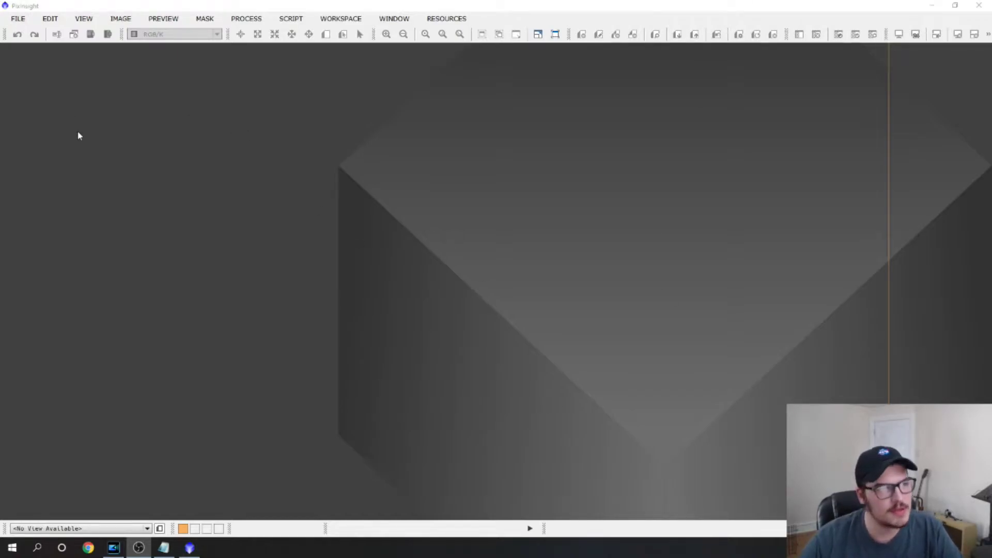
left_click(86, 152)
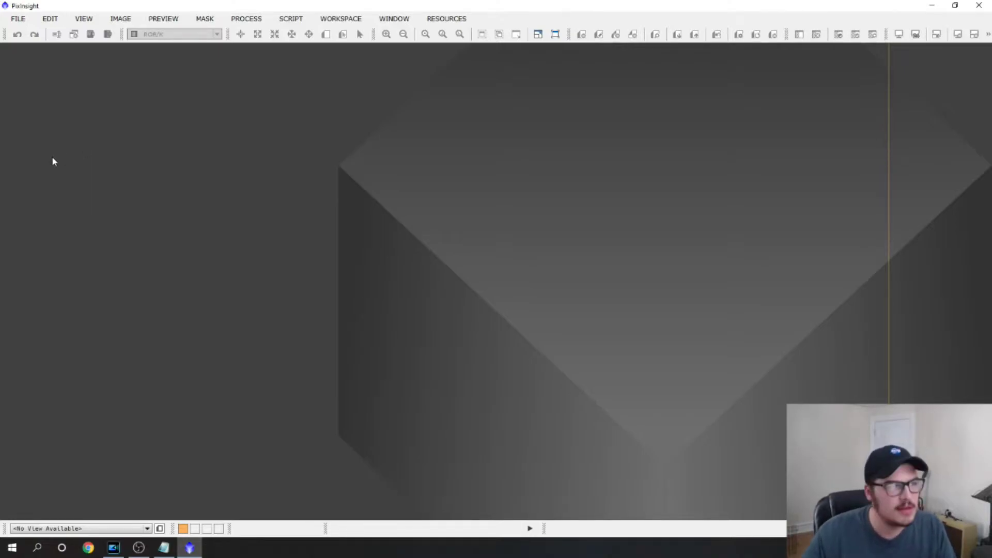
left_click(246, 19)
mouse_move(333, 14)
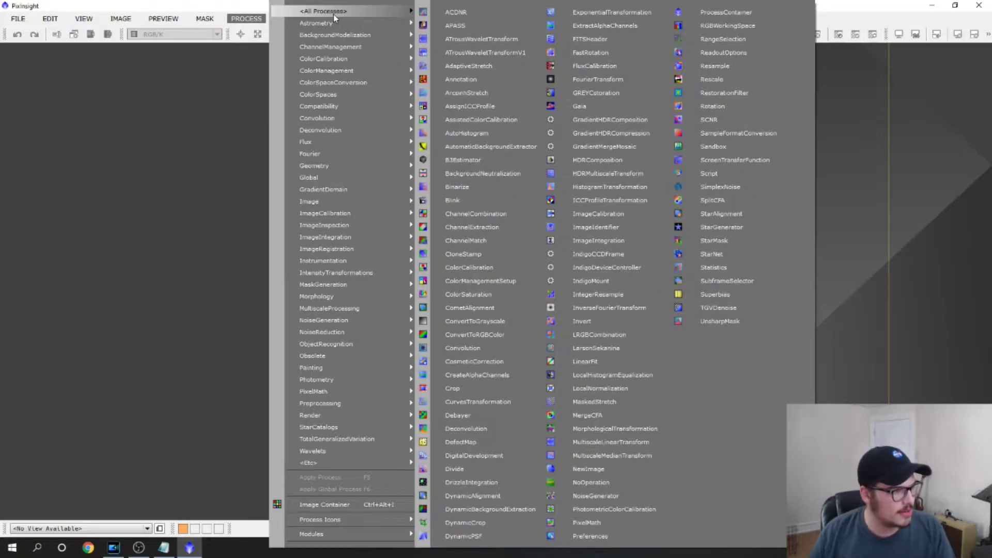
left_click(160, 164)
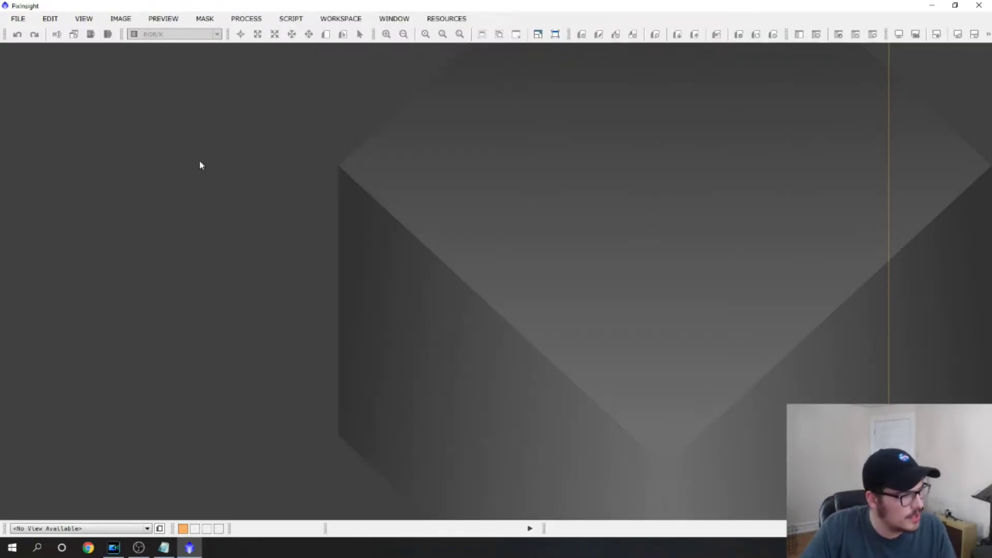
left_click(246, 18)
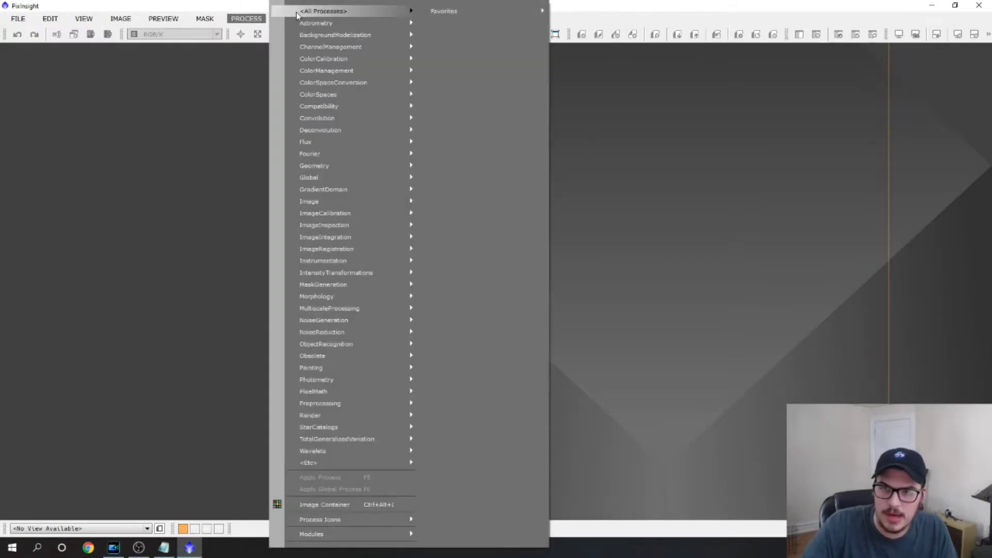
left_click(202, 335)
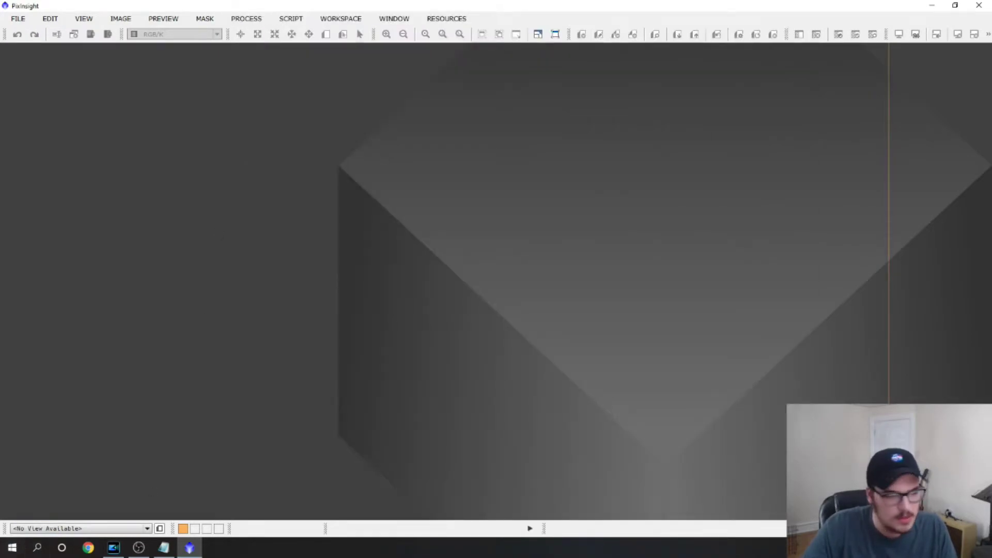
key("alt+Tab")
left_click(164, 548)
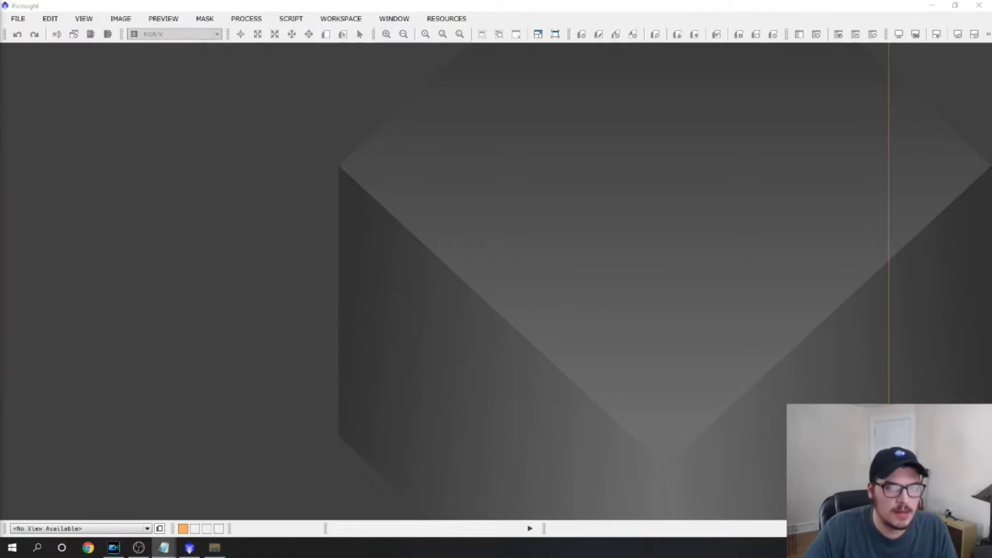
left_click_drag(2, 98, 704, 101)
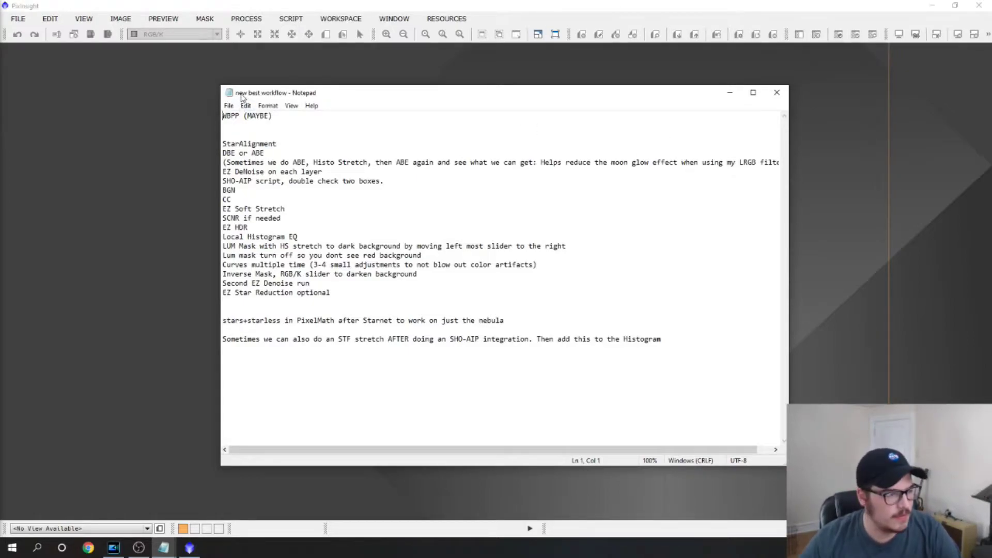
Step: Read the Notepad workflow notes, marking the Curves step, and briefly check PixInsight's process list
left_click_drag(240, 97, 245, 94)
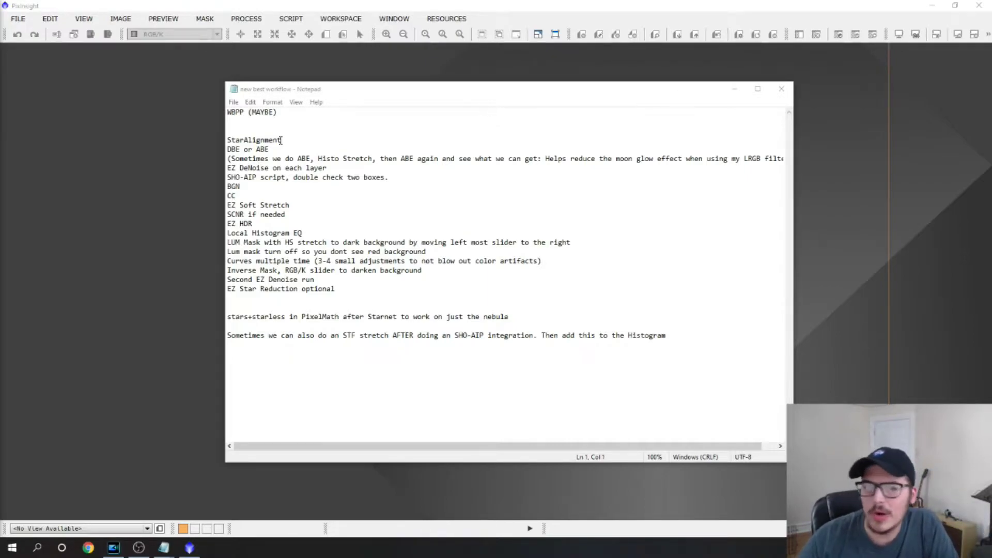
left_click(236, 195)
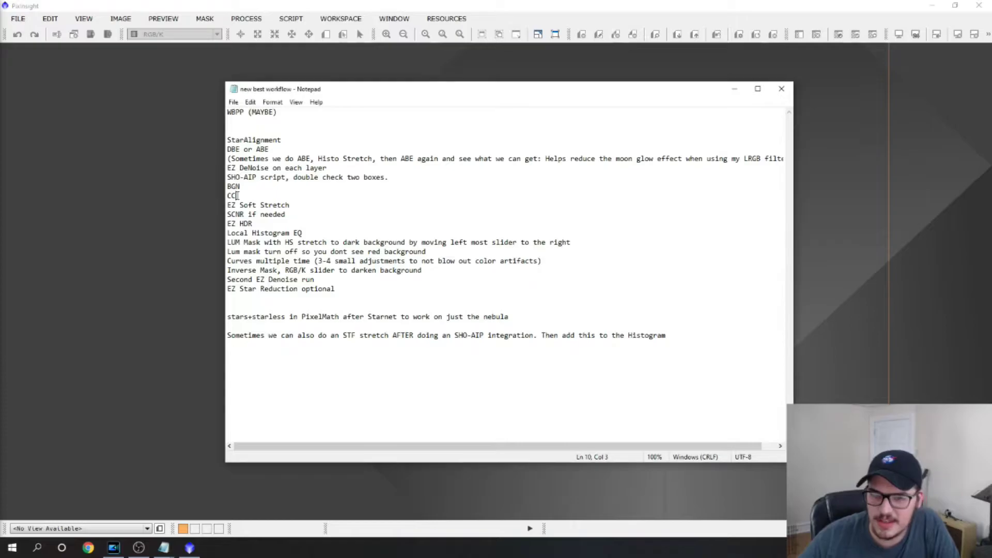
left_click(256, 261)
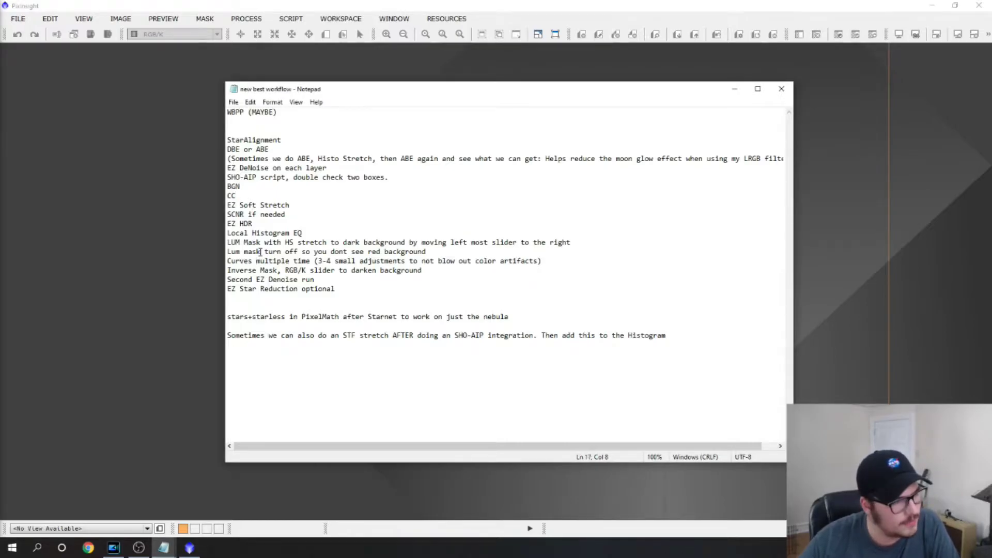
left_click(250, 19)
left_click(250, 20)
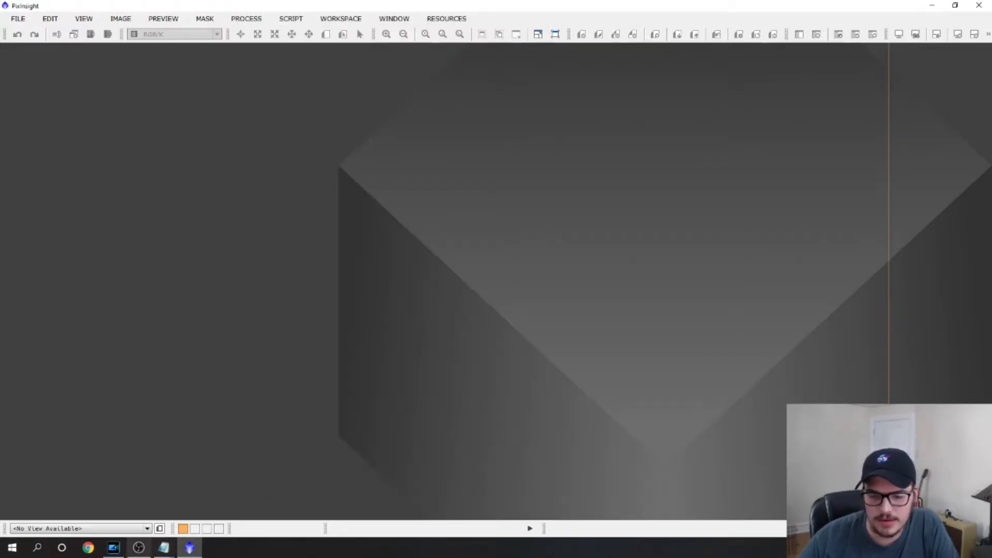
Step: Mark the BGN step in the notes, minimize Notepad, and show PixInsight's Script menu
mouse_move(163, 548)
left_click(210, 469)
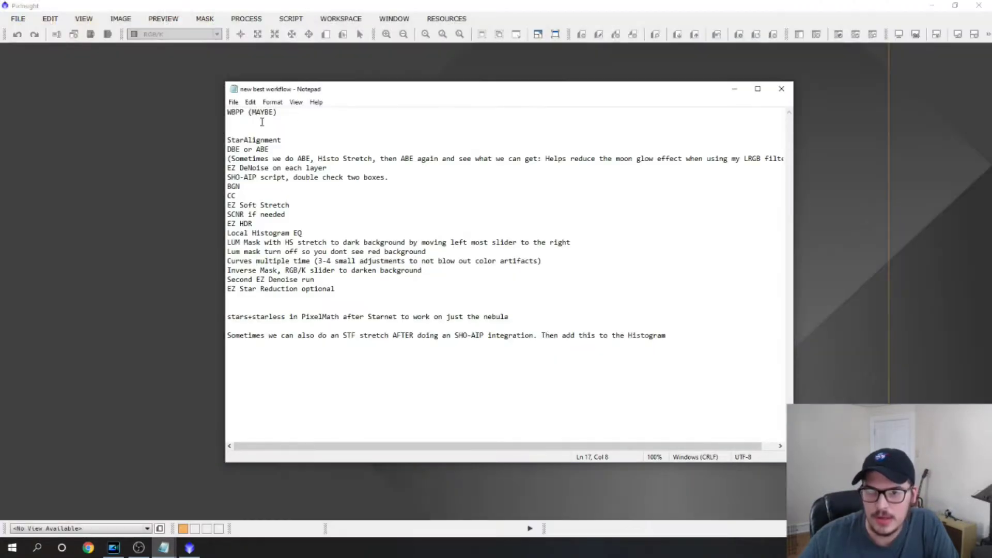
left_click(249, 187)
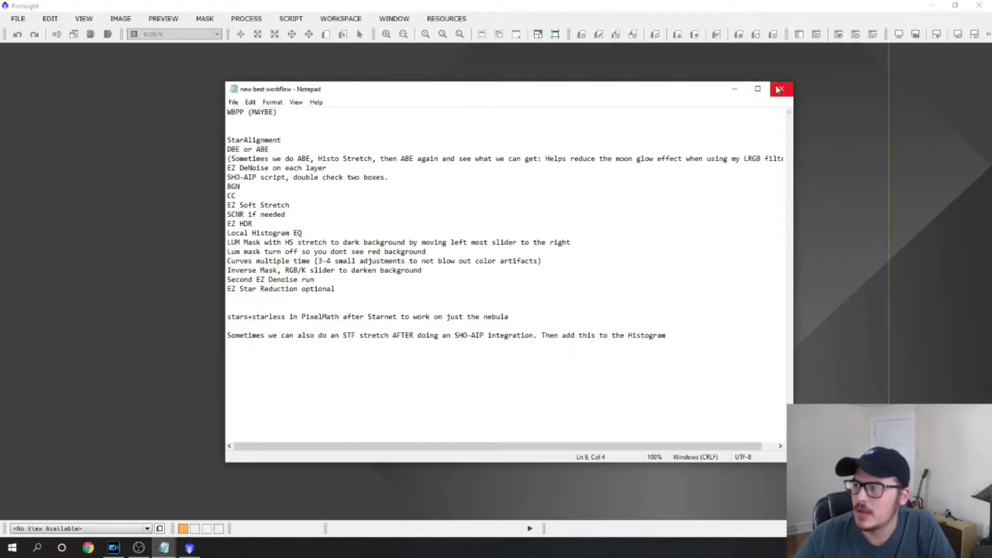
left_click(734, 90)
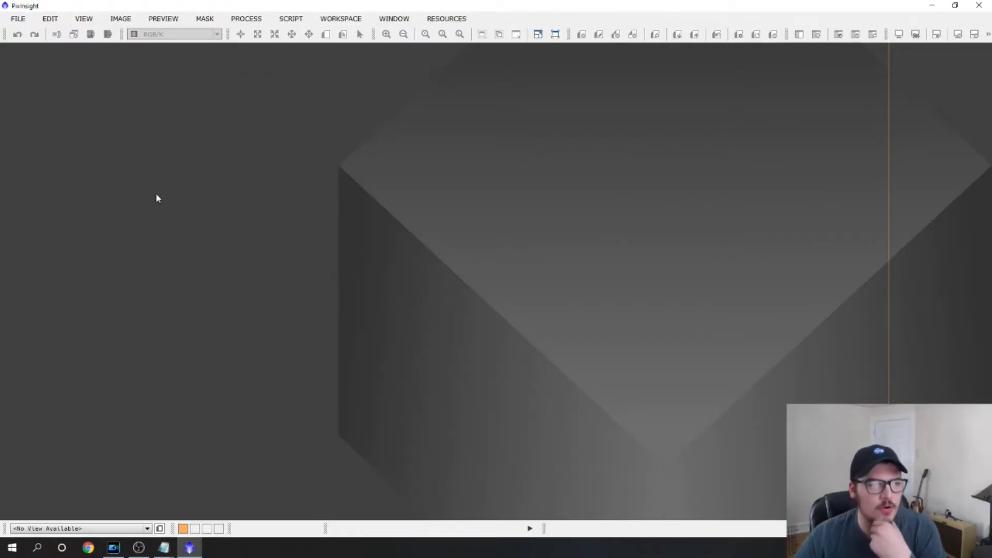
left_click(291, 19)
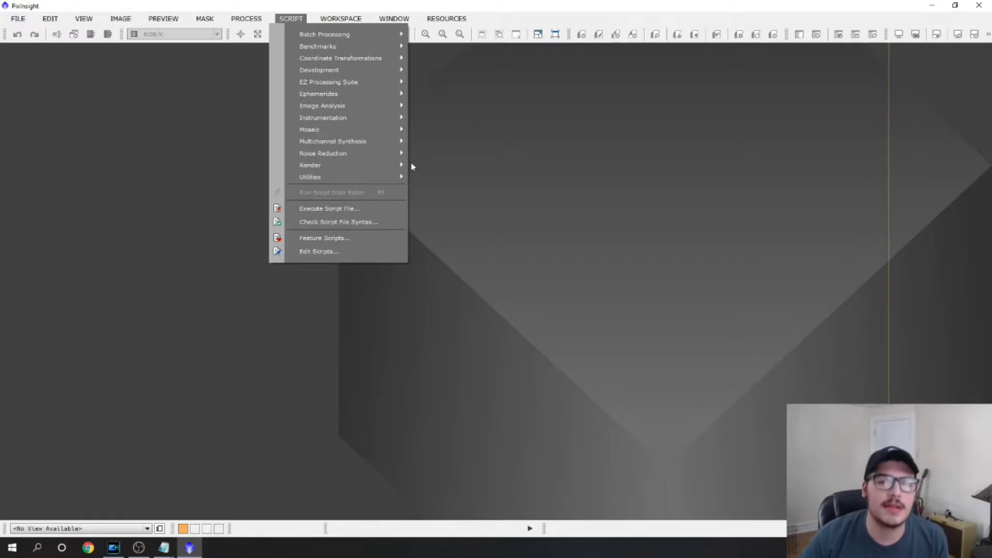
mouse_move(376, 84)
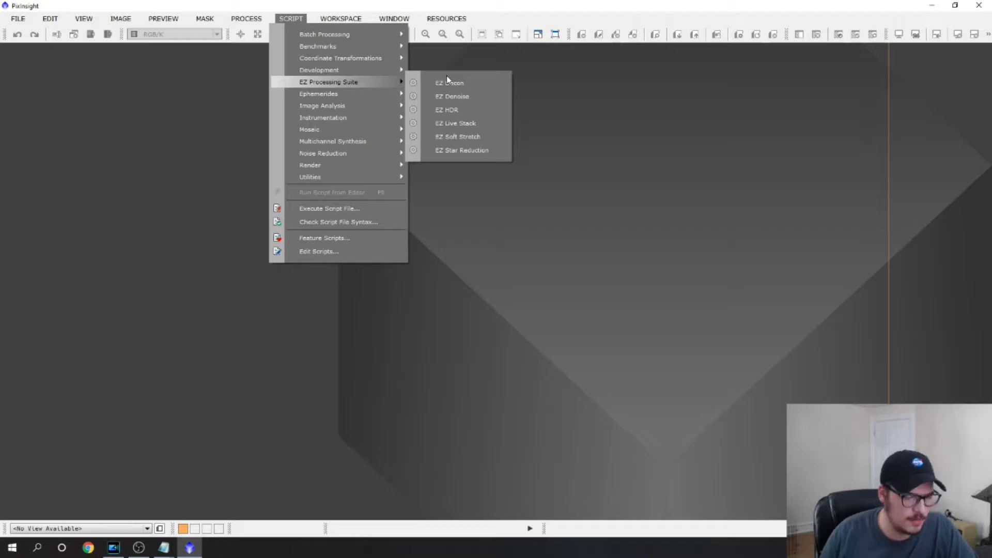
key("Escape")
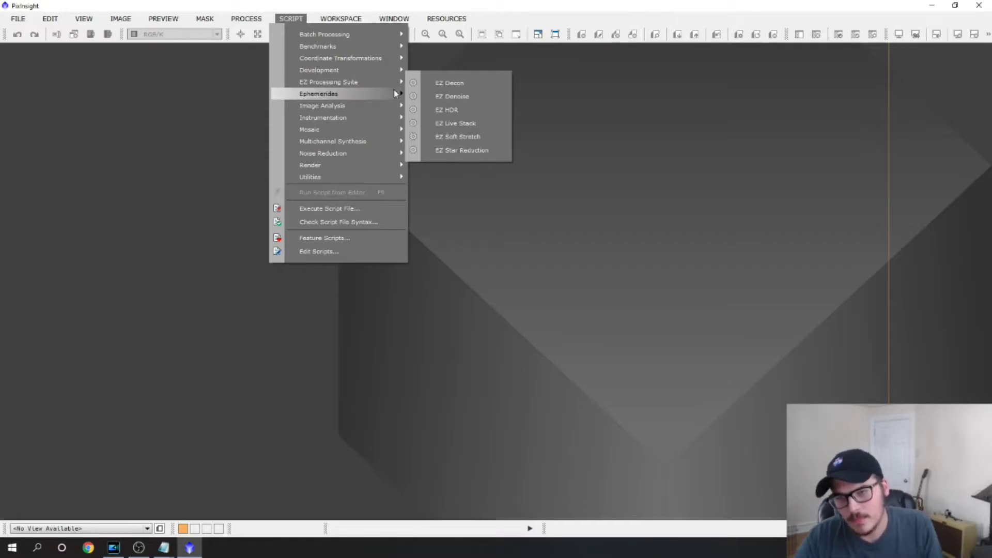
mouse_move(363, 97)
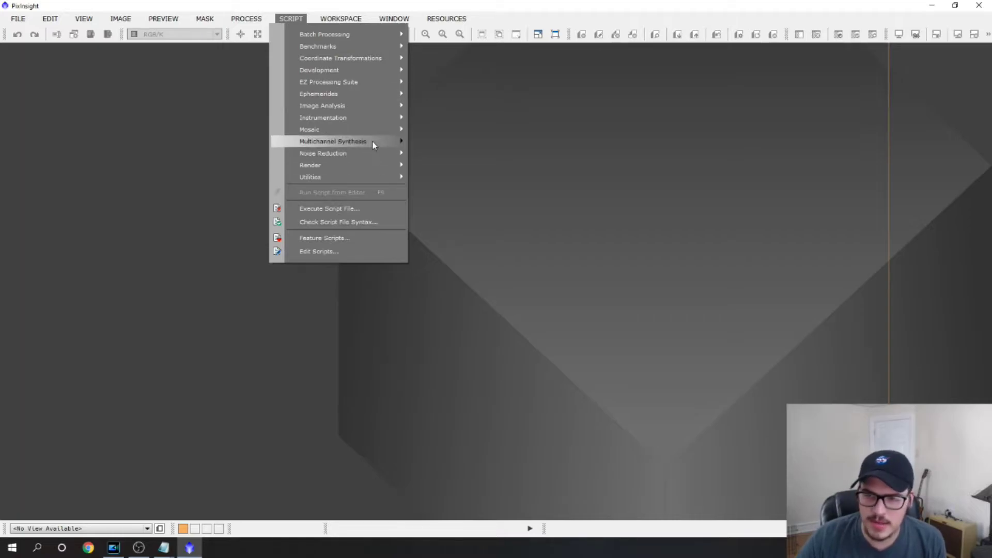
mouse_move(372, 141)
left_click(434, 145)
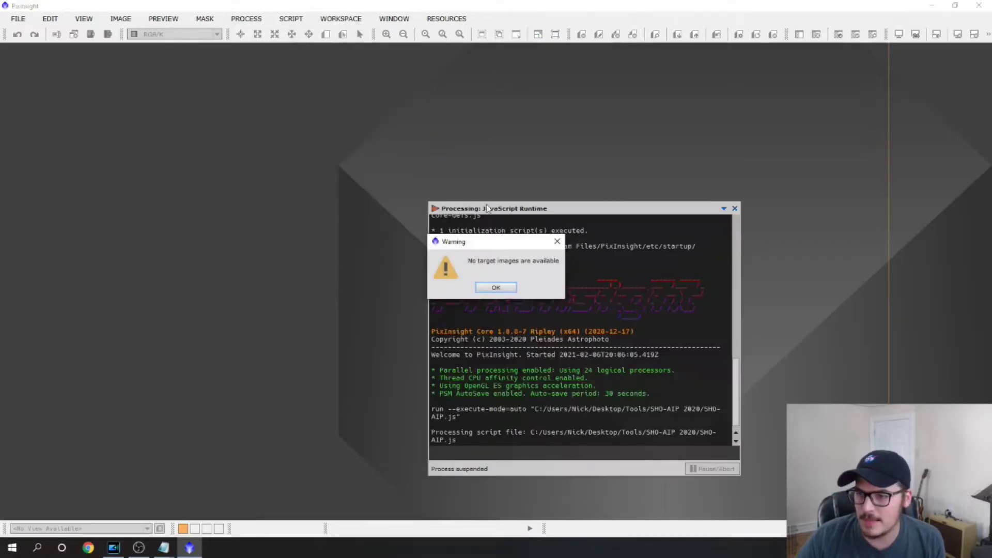
Step: Close the Process Console showing the SHO-AIP 'no active layer' error
left_click(734, 209)
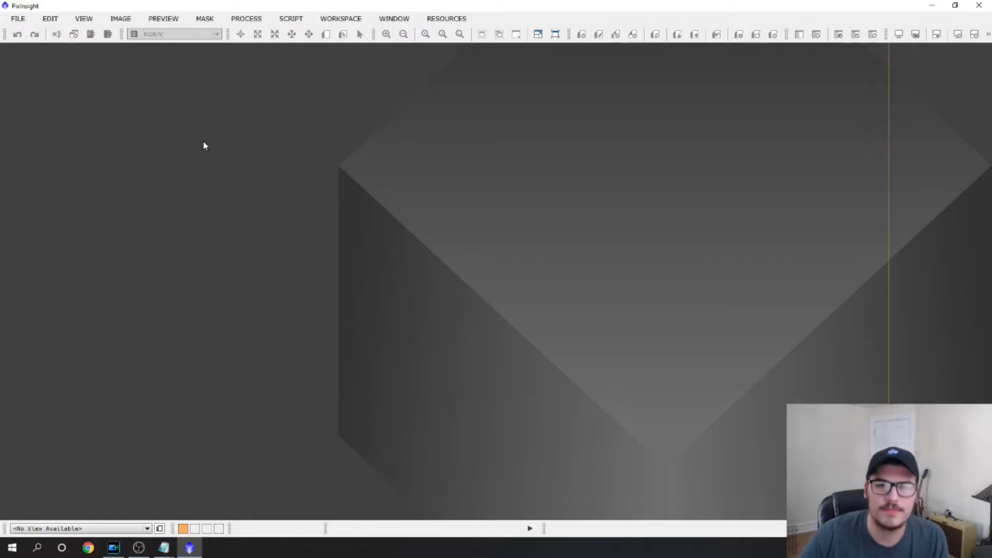
Step: Open HA Stack_r, OIII Stack_r and SII Stack_r from the 1600mm Stacked Photos folder
left_click(18, 18)
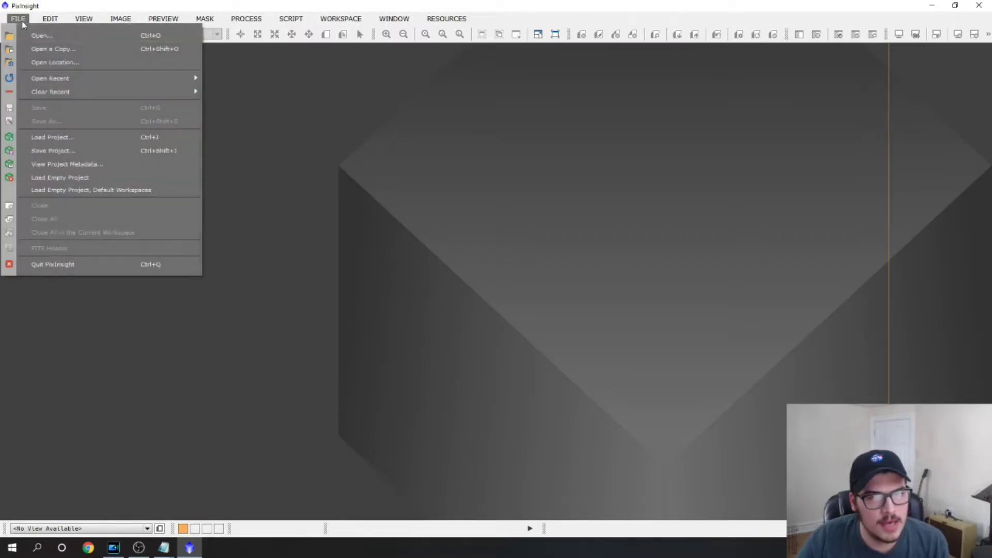
left_click(61, 6)
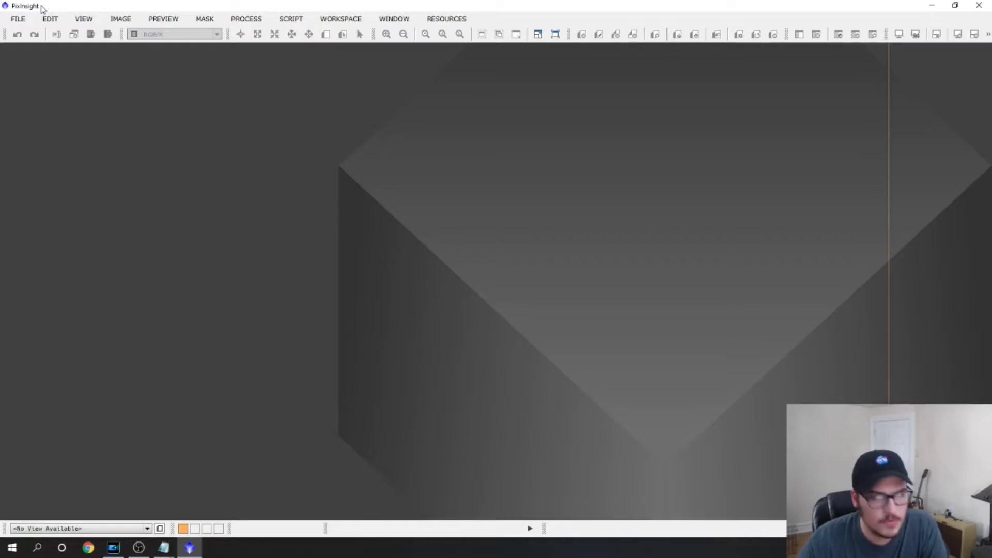
left_click(18, 20)
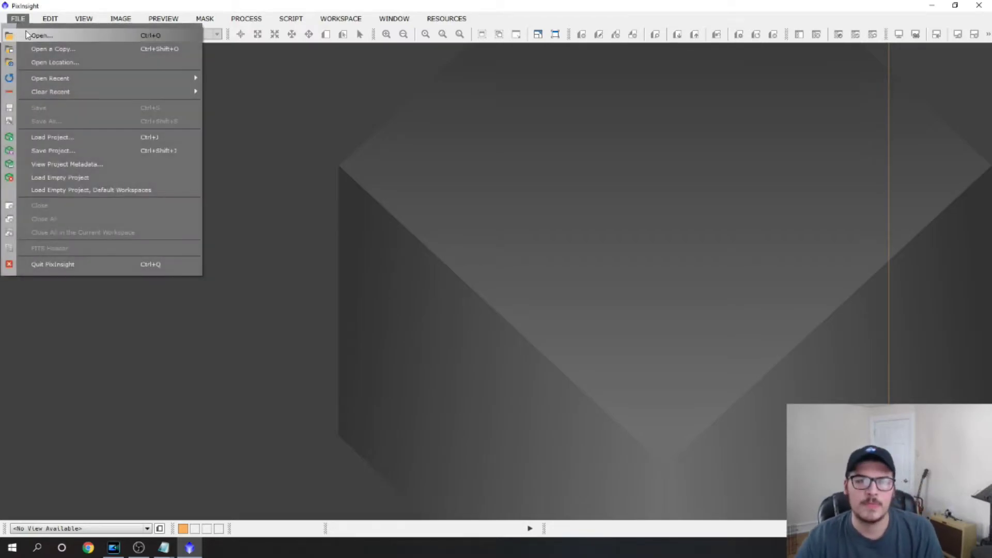
left_click(29, 36)
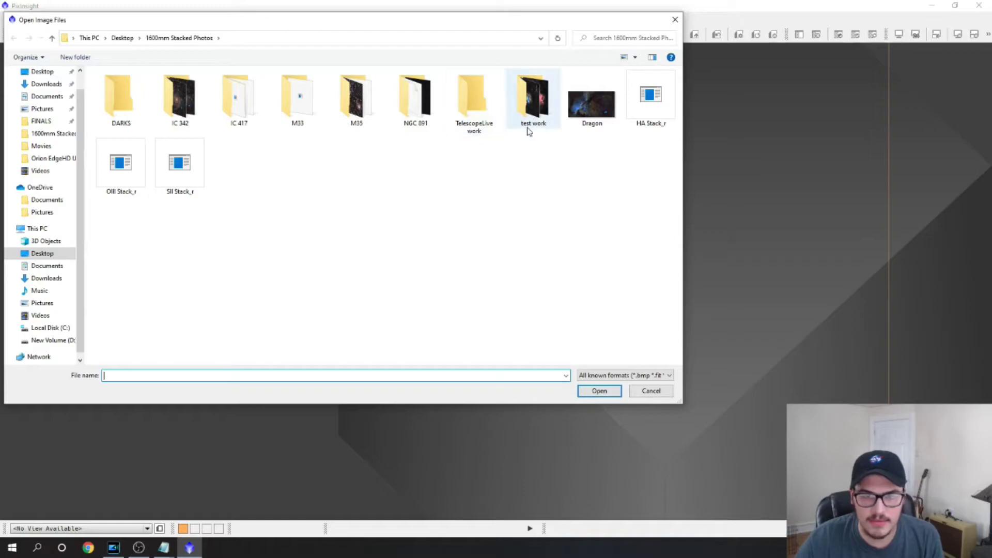
left_click(635, 111)
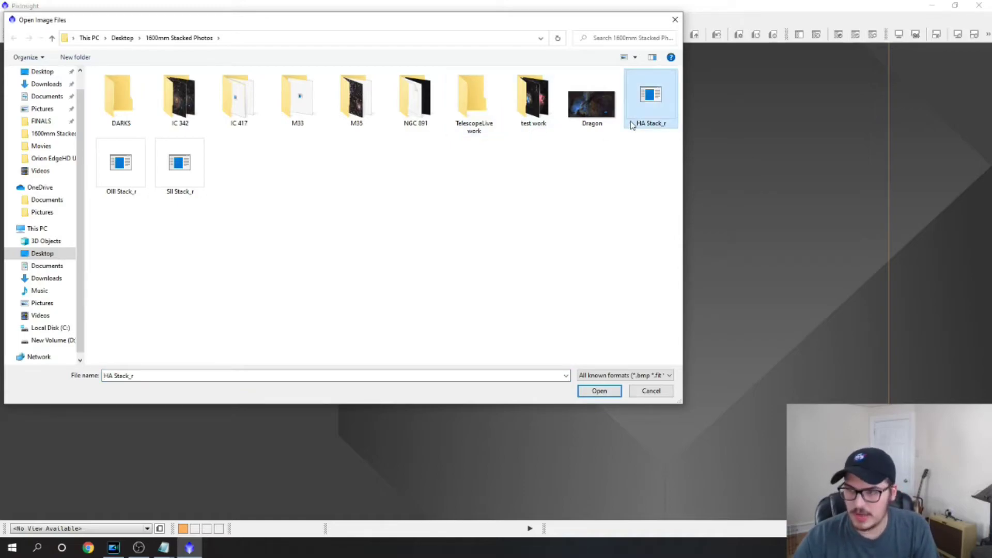
key("shift+End")
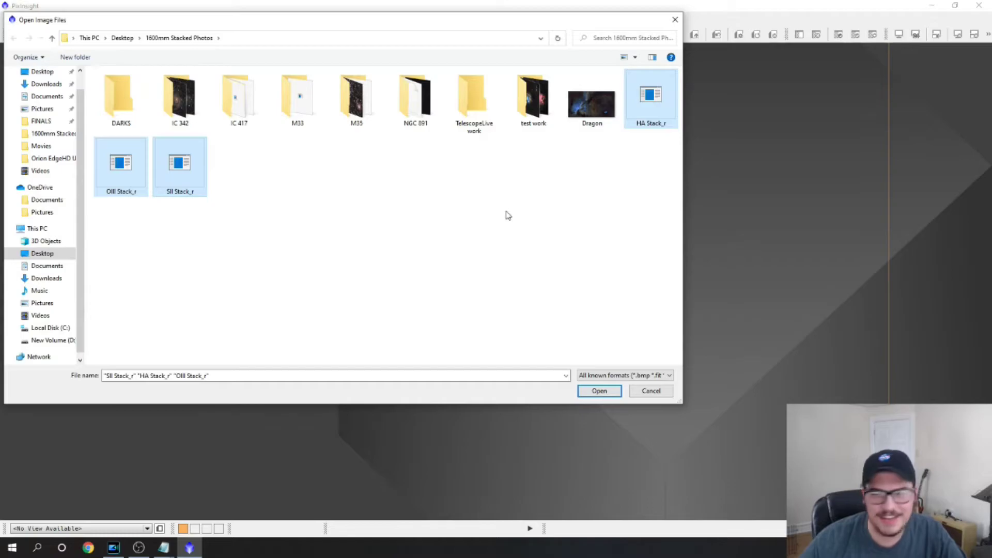
left_click(601, 392)
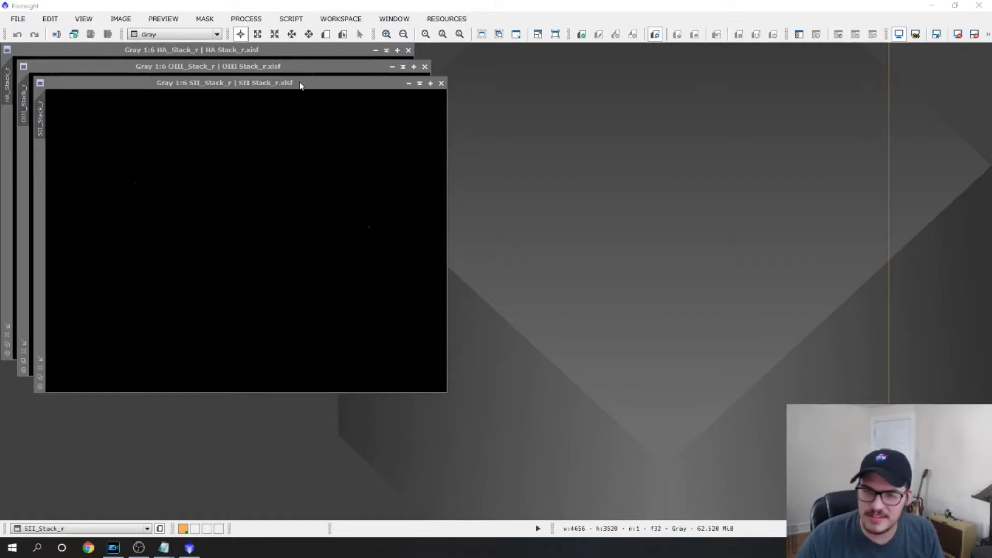
left_click_drag(300, 84, 303, 85)
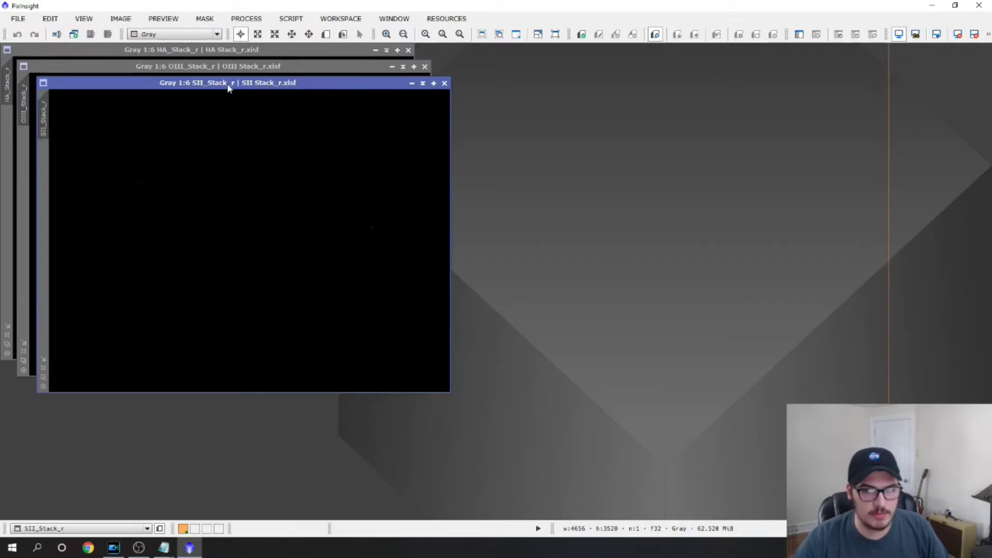
Step: Move SII to the upper right and enlarge the OIII window with an AutoStretch applied
left_click_drag(228, 88, 347, 116)
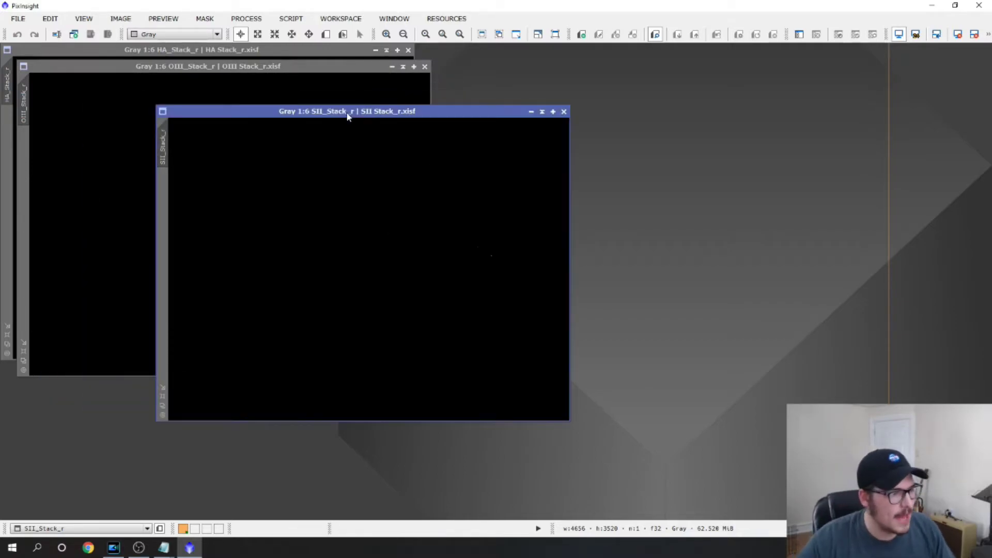
left_click_drag(347, 116, 756, 77)
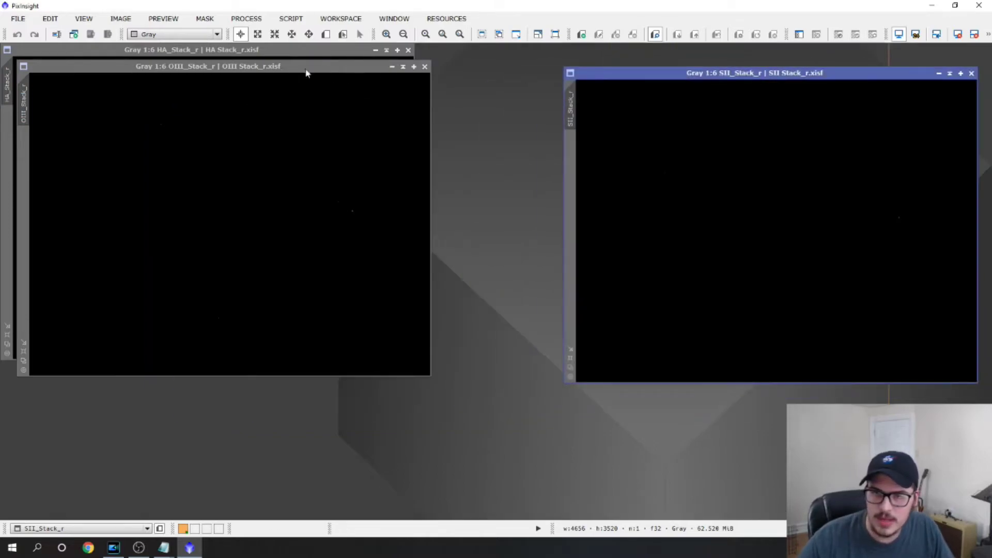
left_click_drag(305, 68, 528, 138)
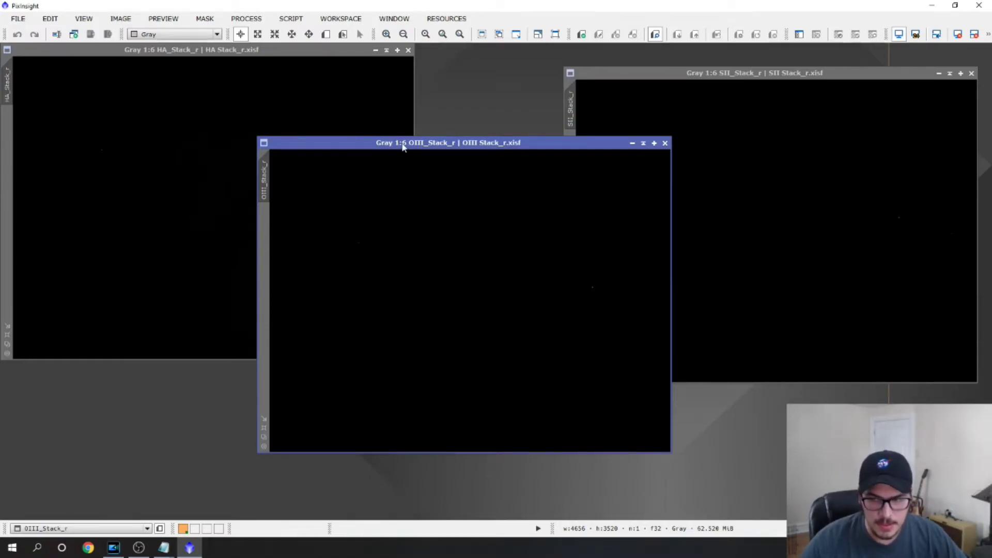
left_click_drag(406, 145, 384, 136)
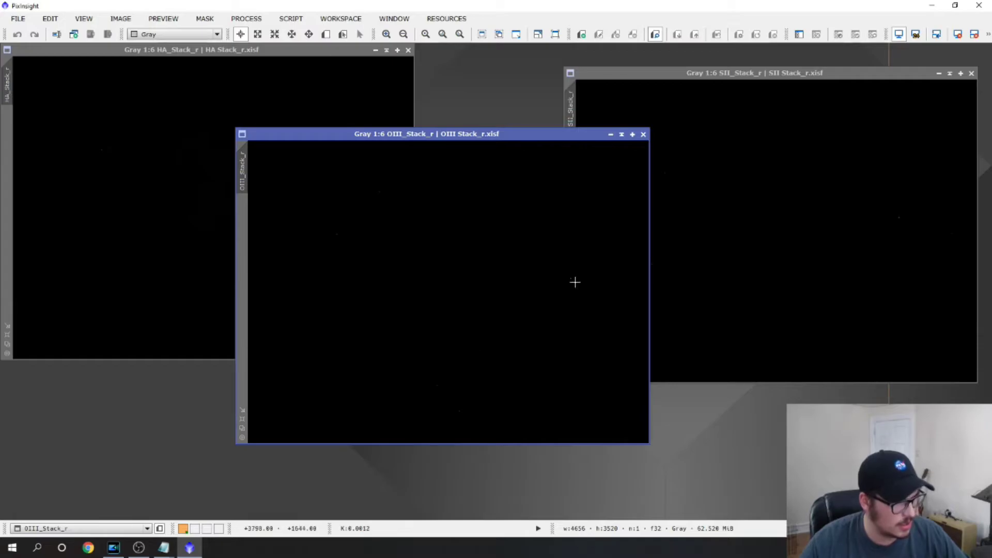
key("ctrl+a")
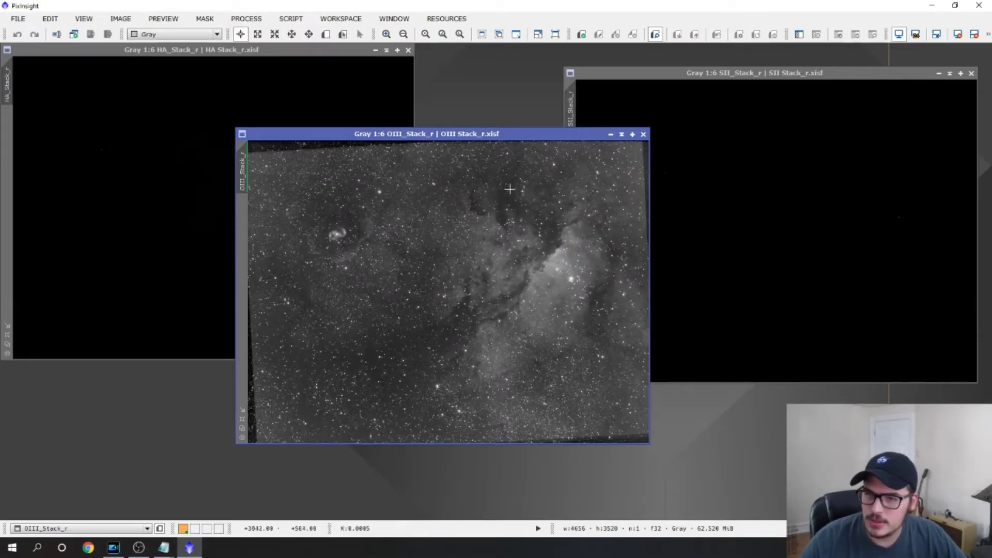
left_click_drag(345, 137, 234, 82)
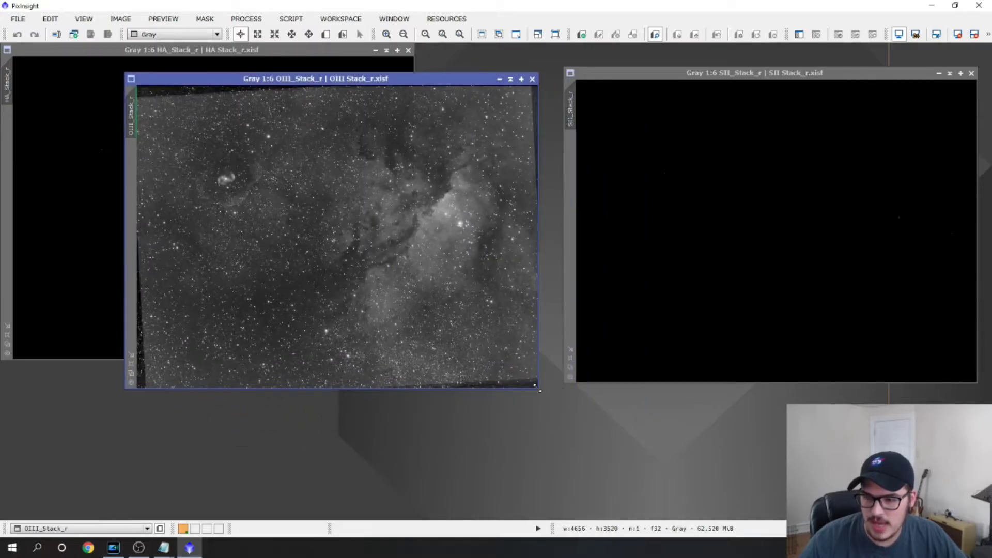
left_click_drag(537, 388, 881, 486)
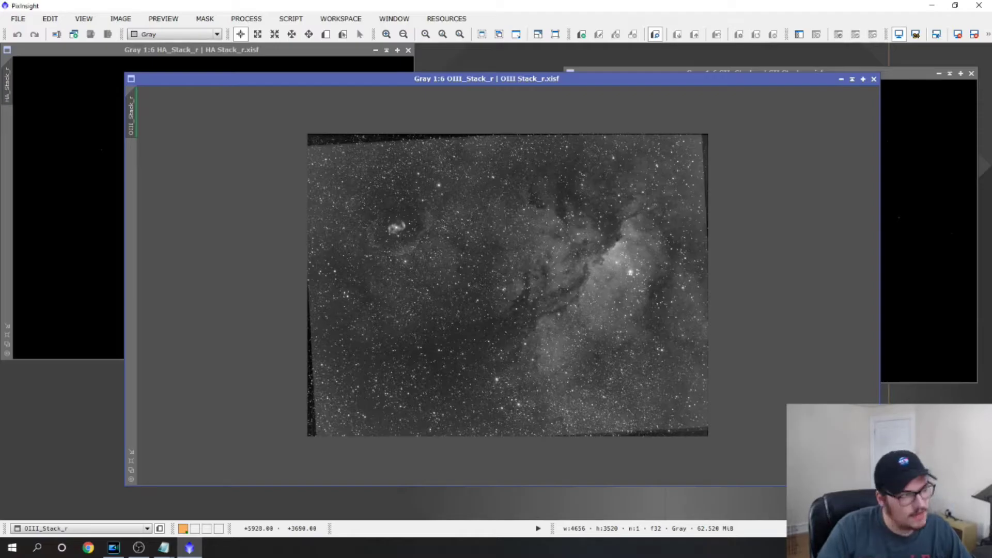
key("ctrl+F12")
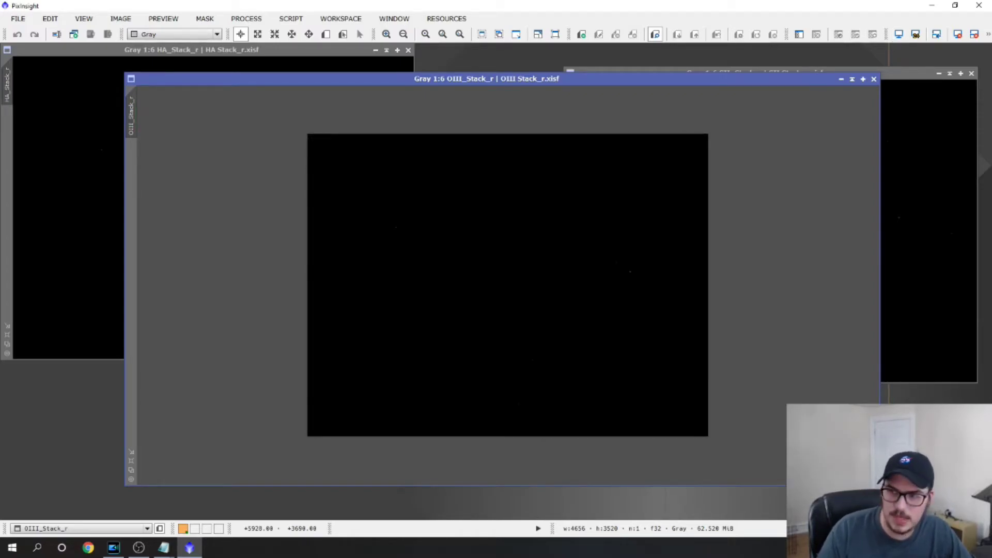
key("ctrl+a")
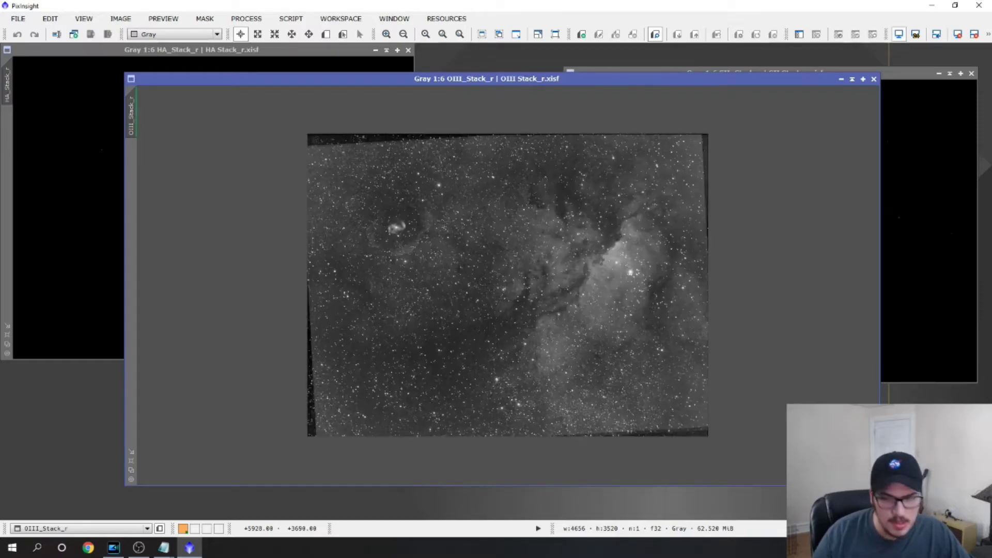
scroll(514, 250, "up", 2)
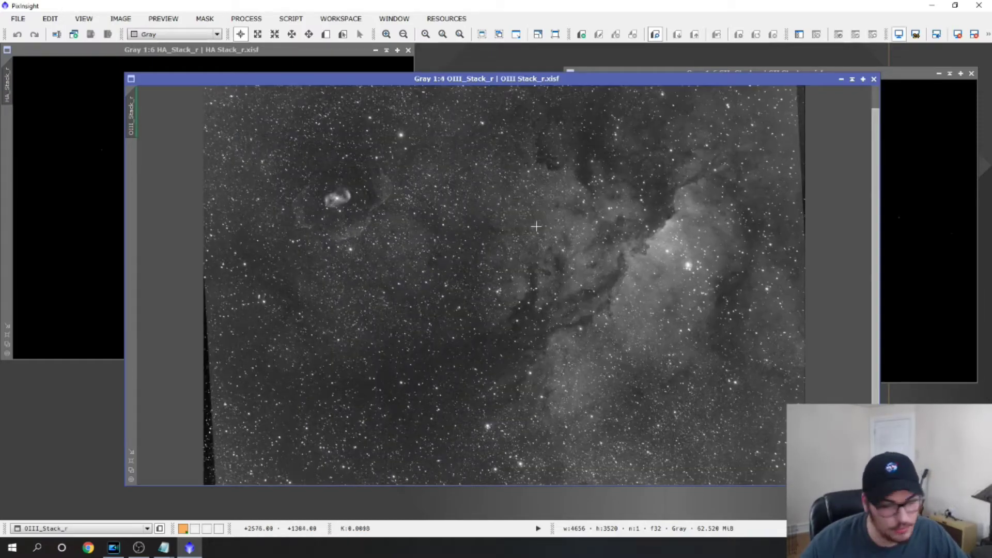
scroll(515, 253, "down", 1)
scroll(498, 262, "up", 1)
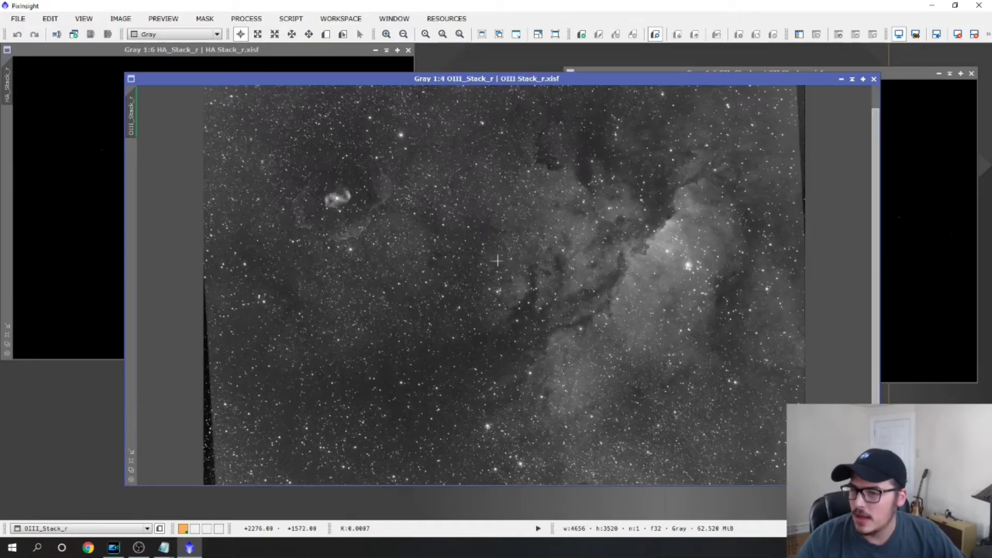
scroll(498, 262, "down", 1)
Step: Reposition and resize the HA and SII windows, then bring OIII to the front
left_click(312, 49)
left_click_drag(311, 49, 340, 61)
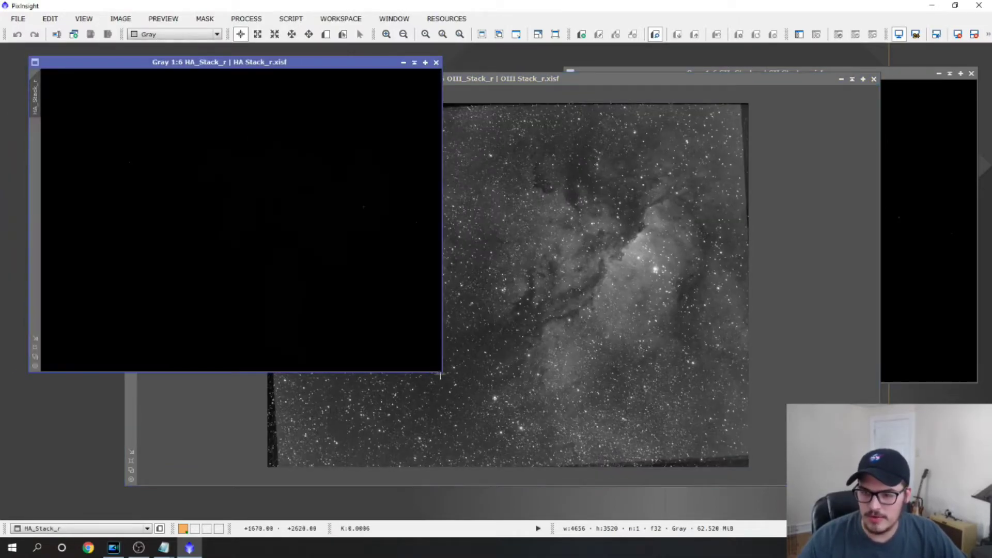
left_click_drag(443, 373, 746, 477)
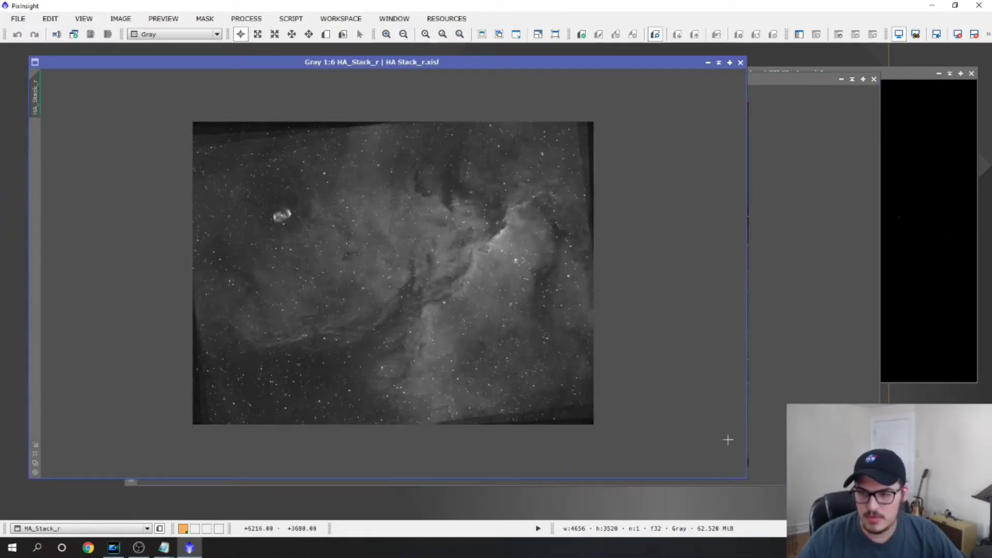
left_click_drag(899, 73, 828, 66)
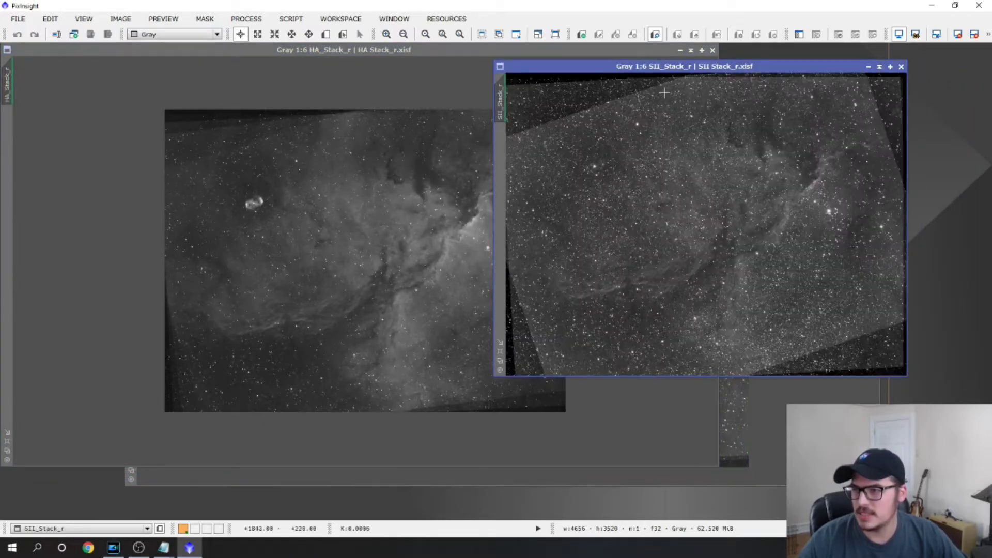
left_click_drag(620, 66, 251, 65)
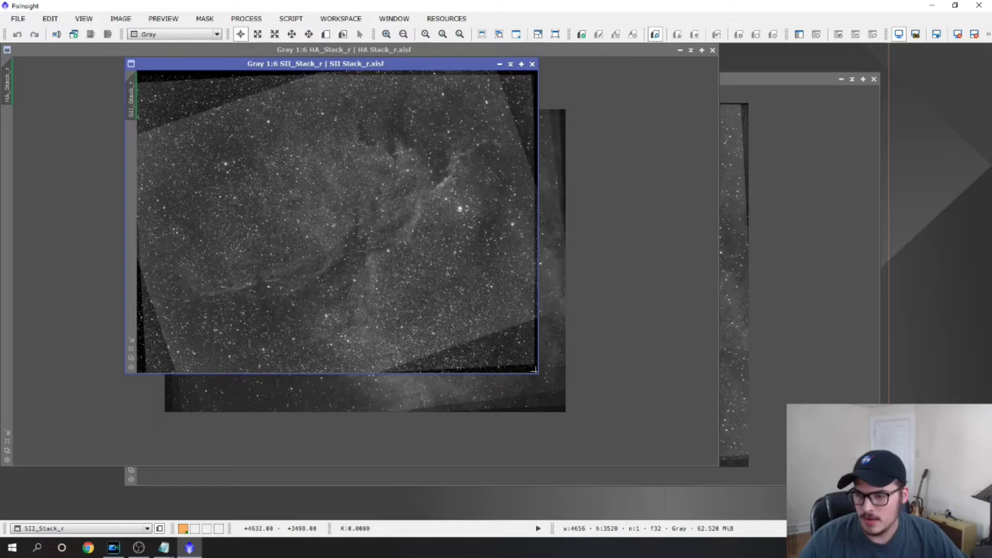
left_click_drag(542, 373, 878, 483)
left_click(55, 51)
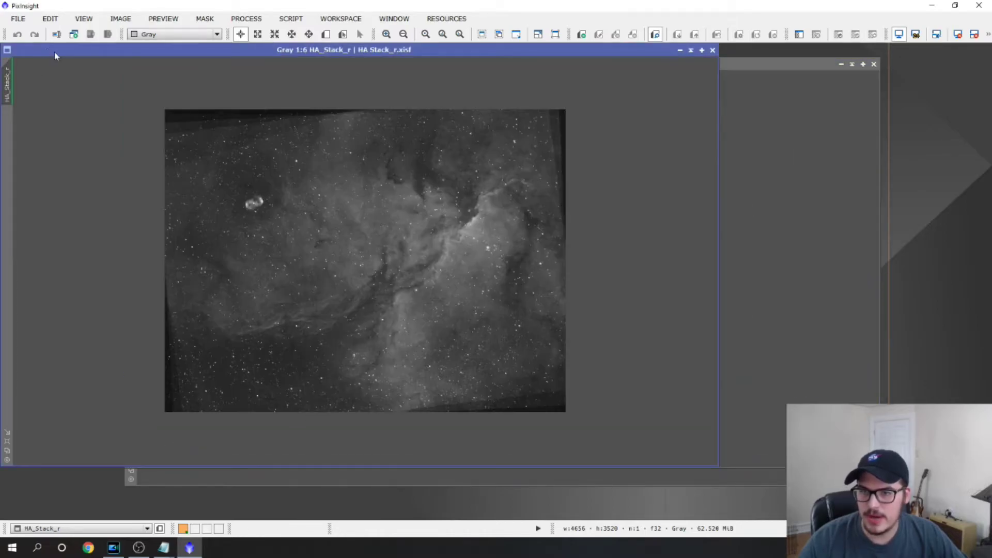
left_click_drag(164, 48, 324, 69)
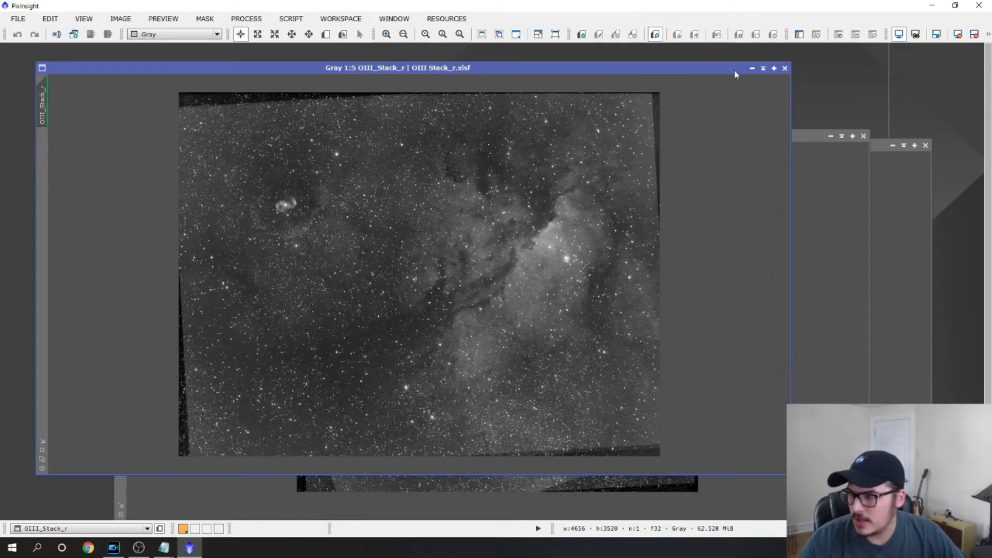
Step: Minimize OIII and SII to icons, then move the HA window up-left and zoom in
left_click(753, 70)
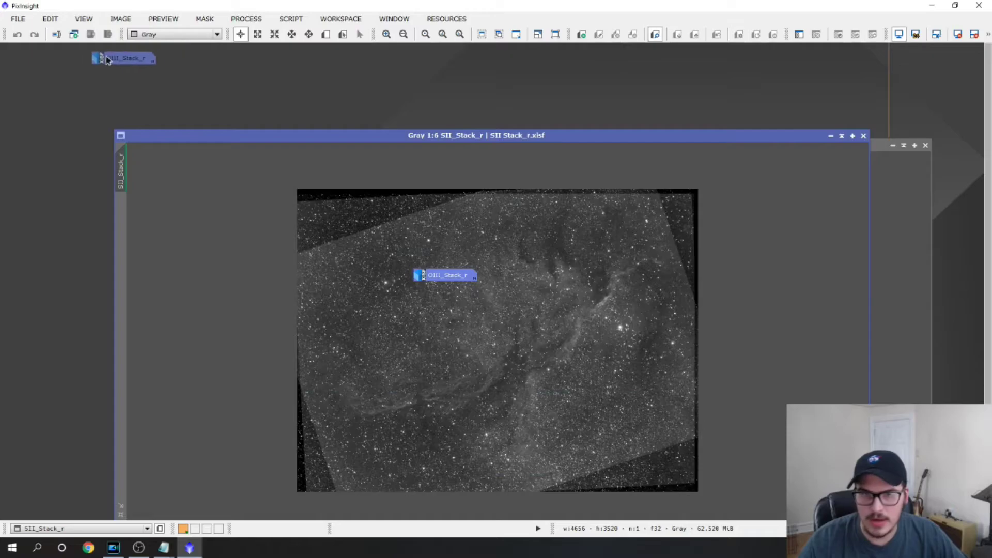
left_click(826, 136)
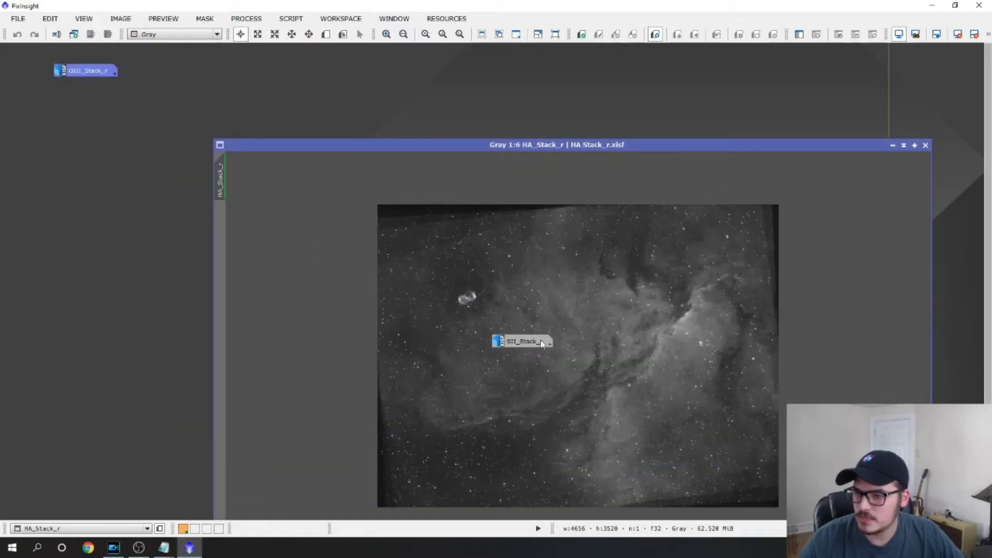
left_click_drag(414, 145, 341, 73)
scroll(571, 149, "up", 1)
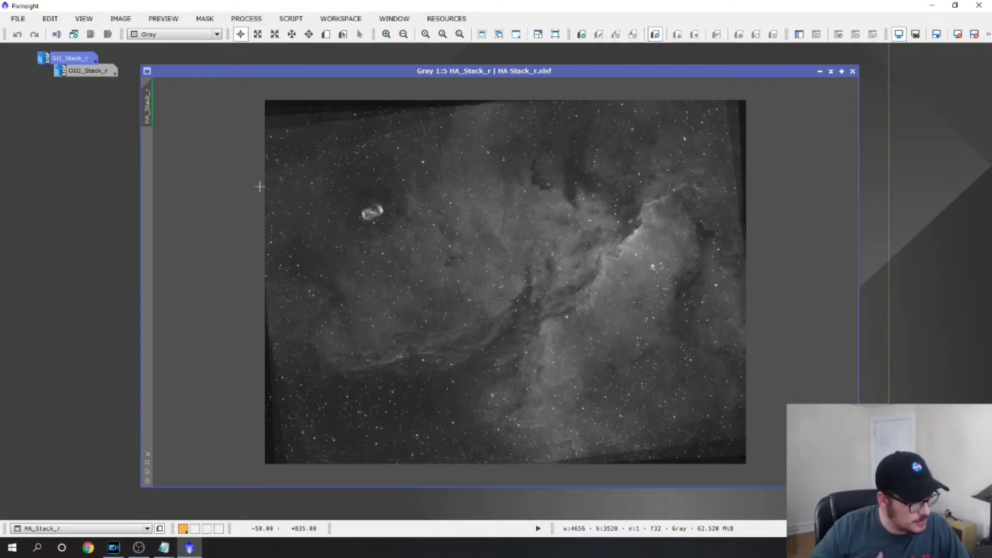
Step: Open StarAlignment from Process > All Processes and position its window
left_click(263, 19)
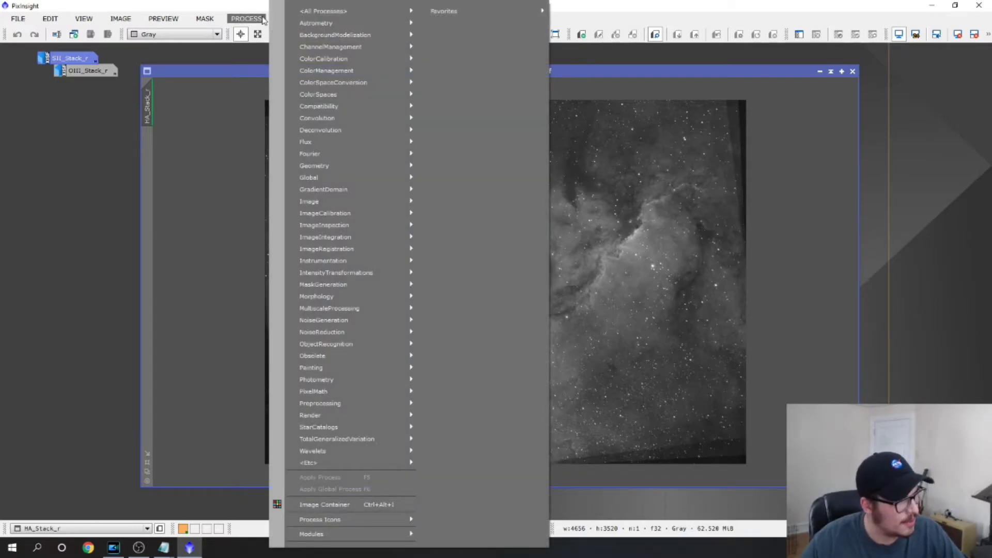
mouse_move(323, 10)
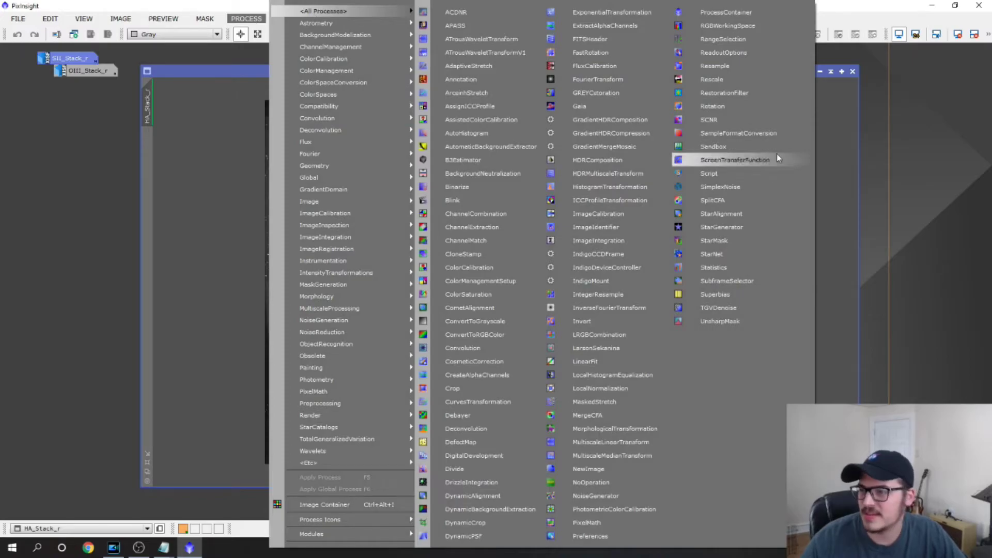
left_click(745, 213)
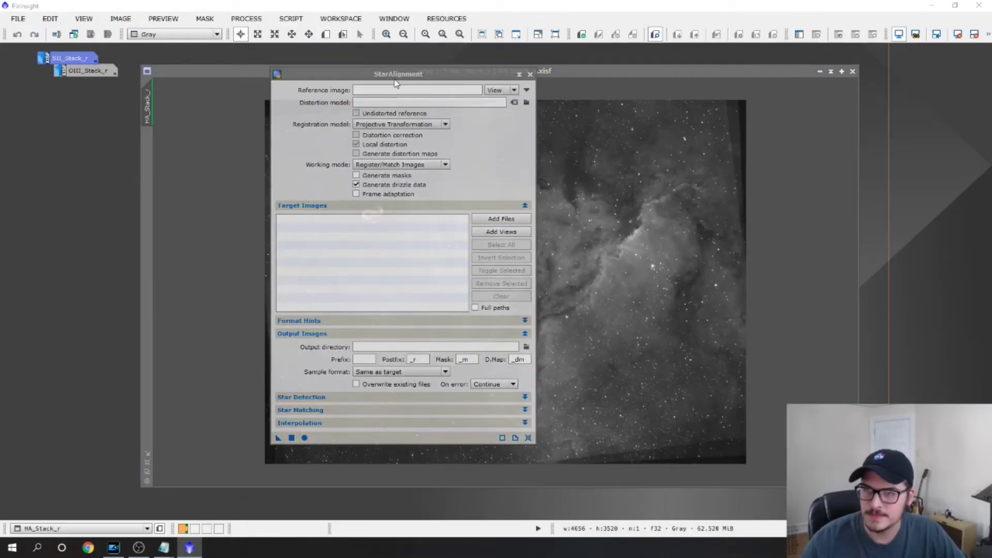
left_click_drag(396, 82, 383, 84)
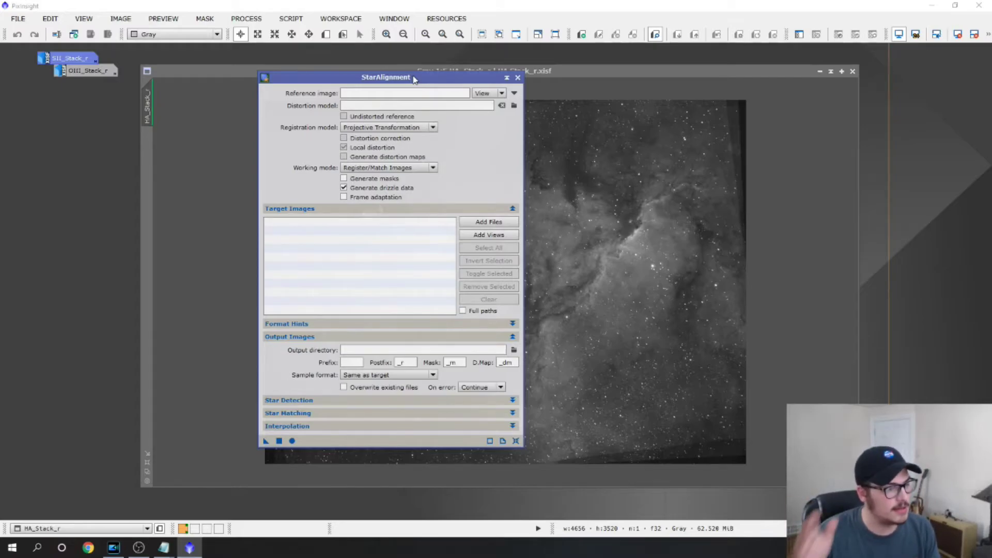
Step: Set StarAlignment's reference to the file HA Stack_r.xisf in 1600mm Stacked Photos
left_click(494, 96)
left_click(488, 112)
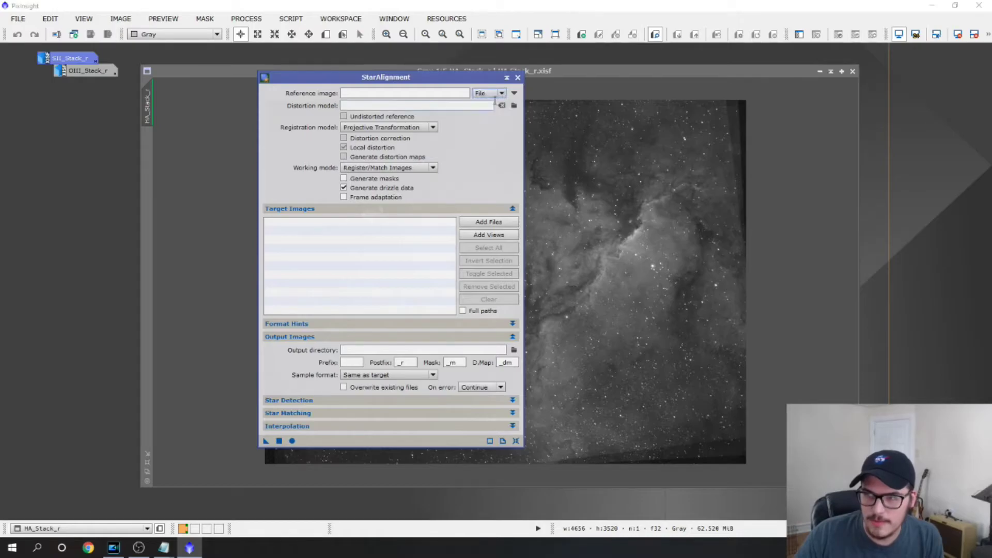
left_click(513, 95)
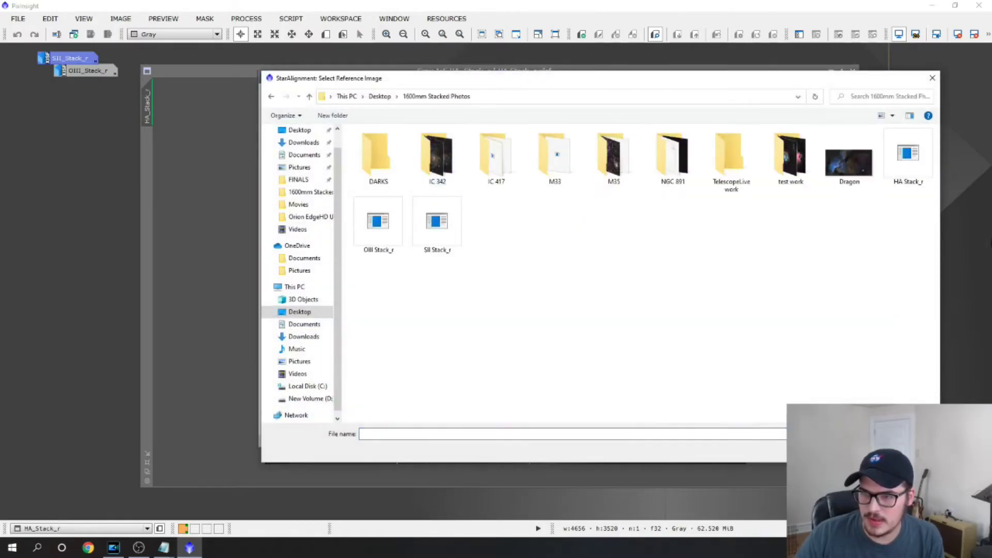
left_click(908, 158)
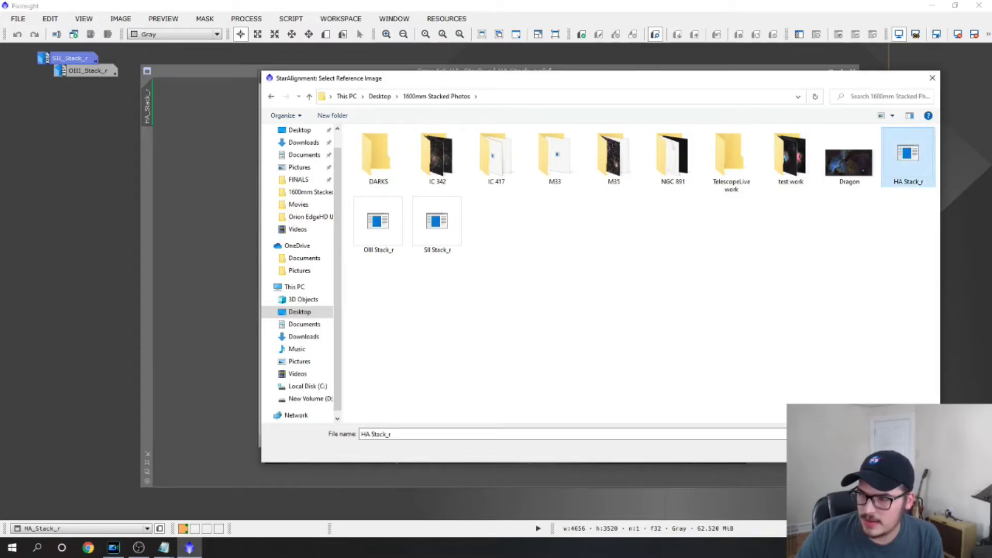
double_click(908, 158)
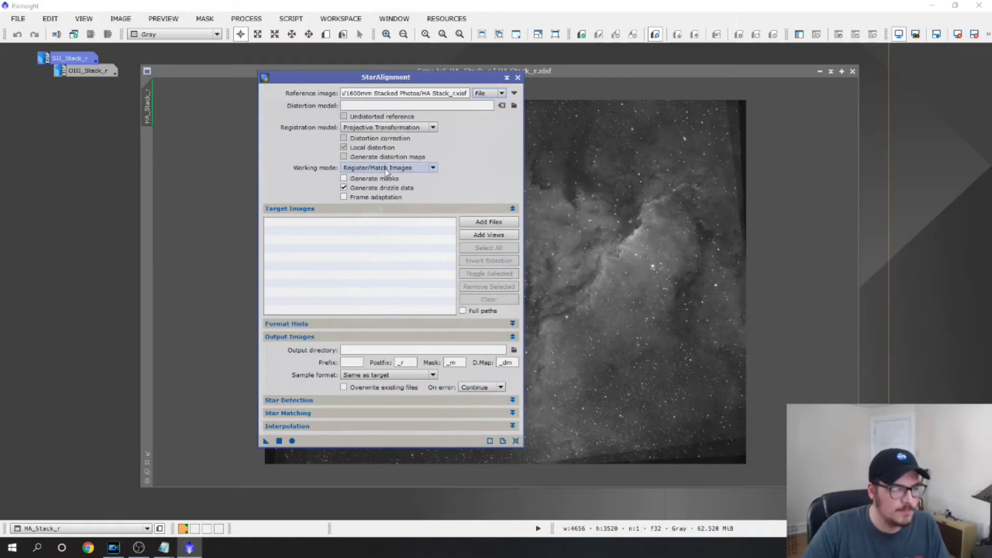
mouse_move(386, 172)
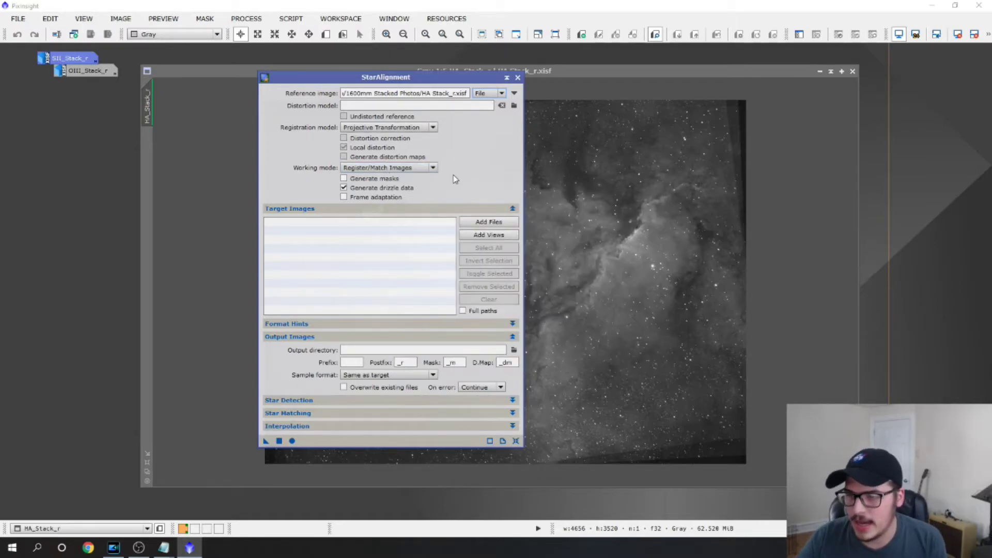
Step: Add HA Stack_r, OIII Stack_r and SII Stack_r .xisf files to the Target Images list
left_click(484, 223)
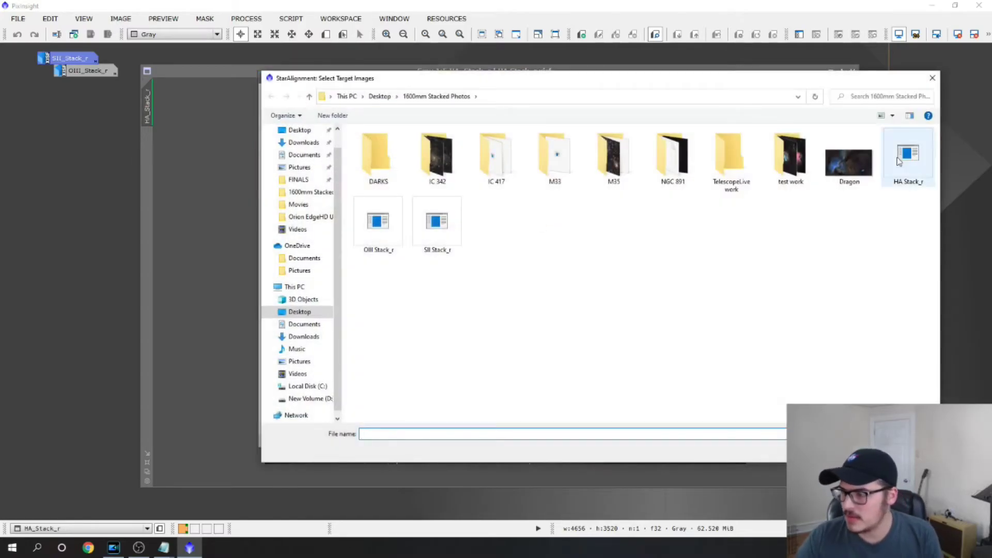
left_click(899, 162)
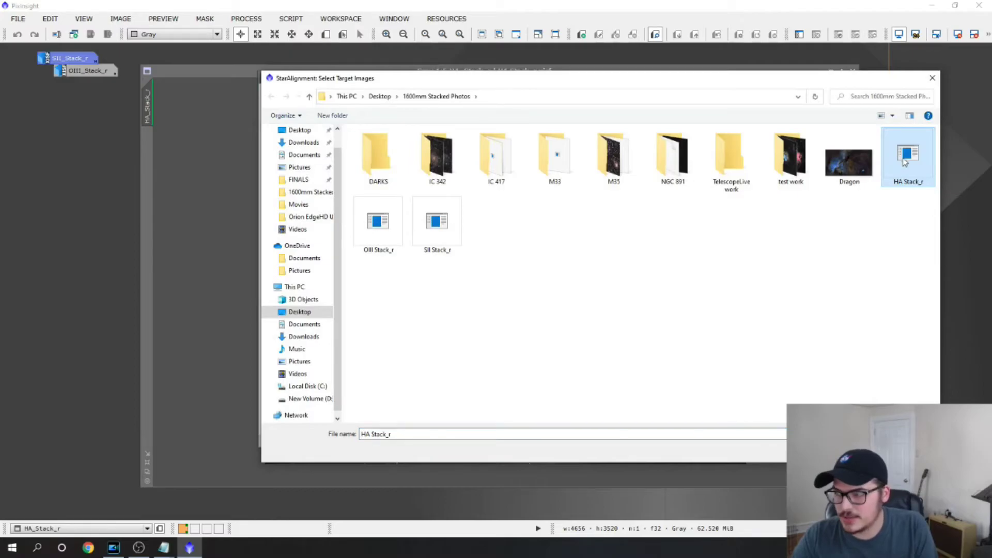
left_click(387, 250, "ctrl")
left_click(446, 239, "ctrl")
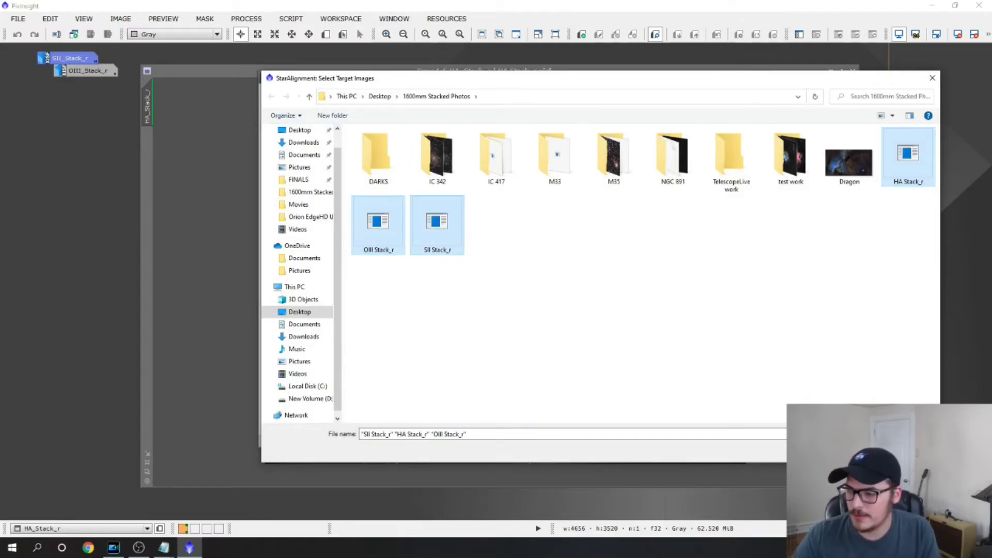
key("Return")
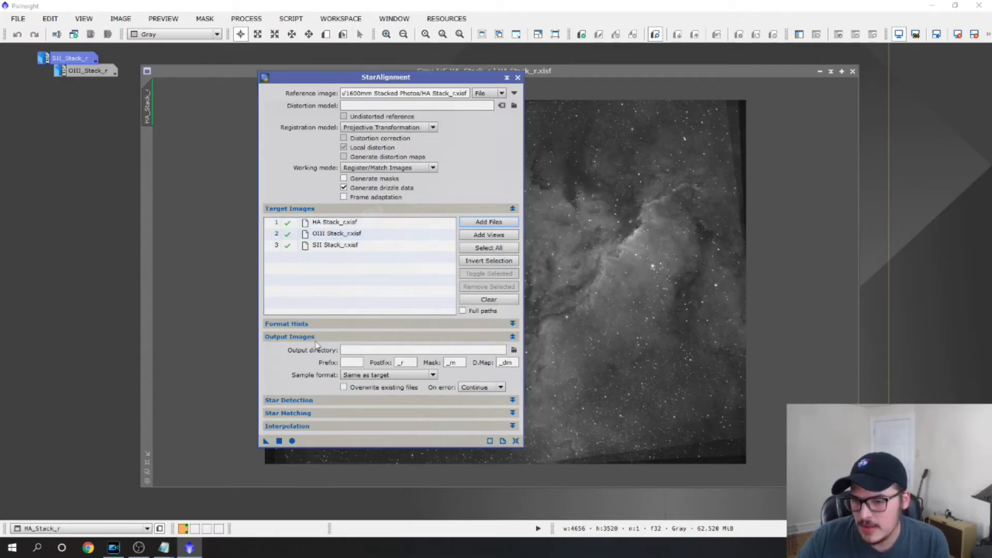
Step: Set the StarAlignment output directory to 1600mm Stacked Photos and close the tool
left_click(514, 351)
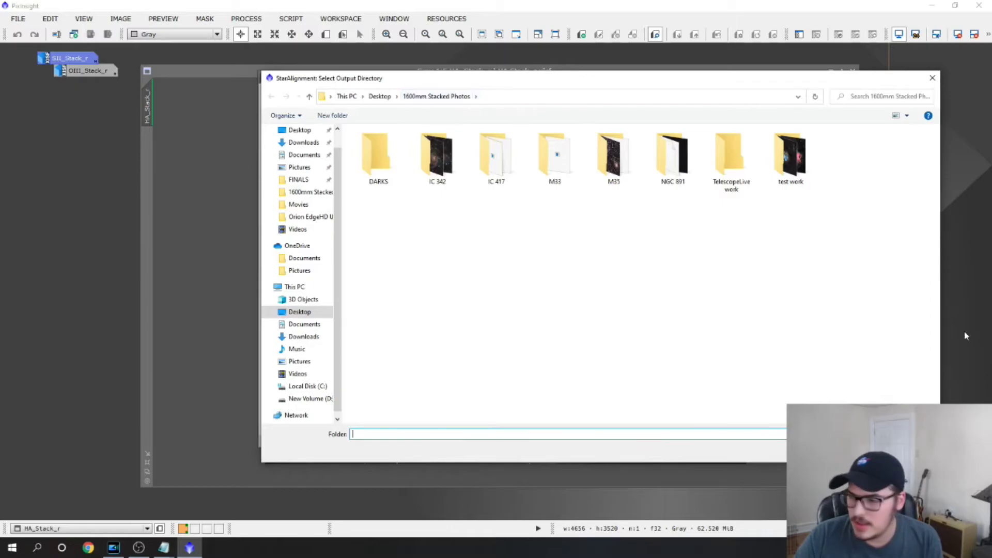
left_click(858, 448)
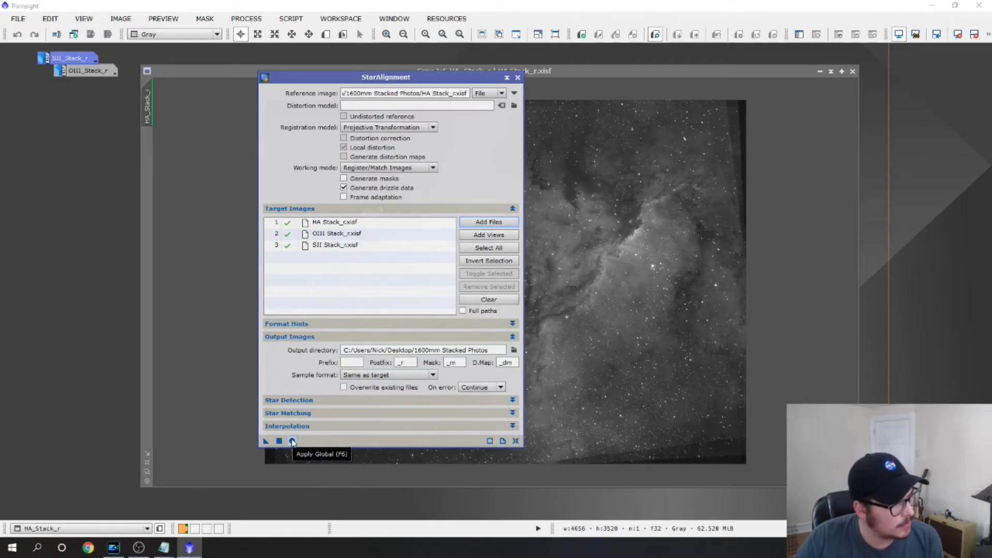
left_click(518, 77)
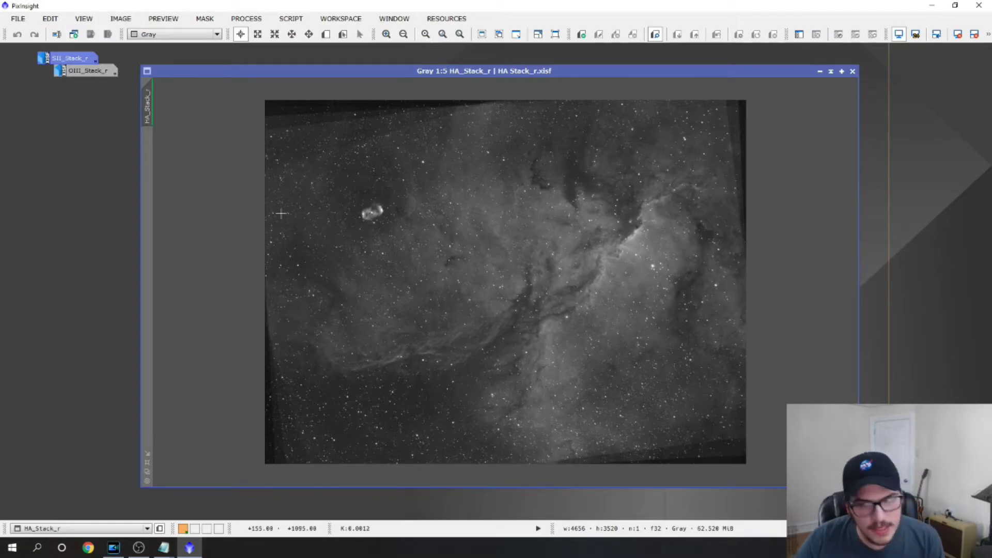
Step: Open the OIII stack image, then collapse it back to an icon
double_click(98, 75)
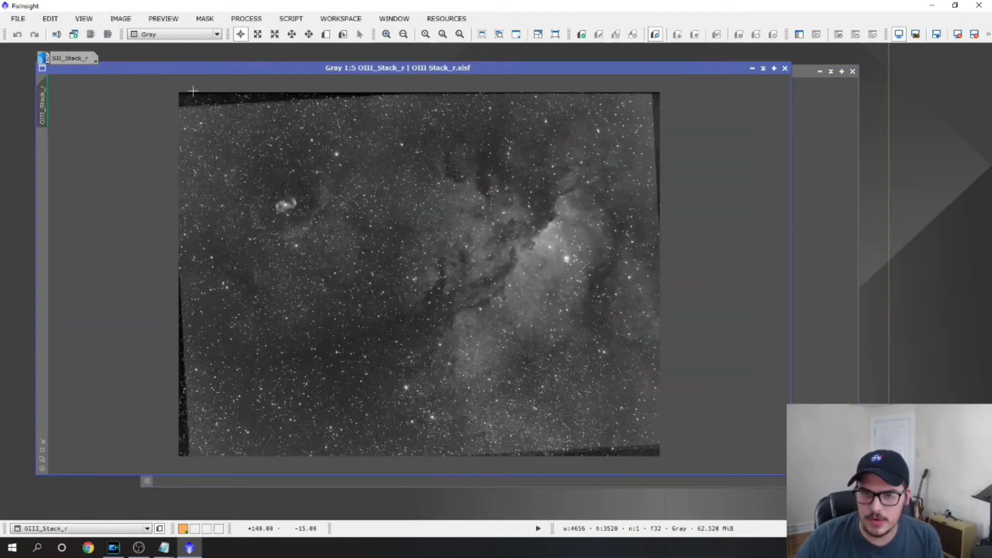
left_click_drag(299, 73, 222, 72)
left_click(698, 72)
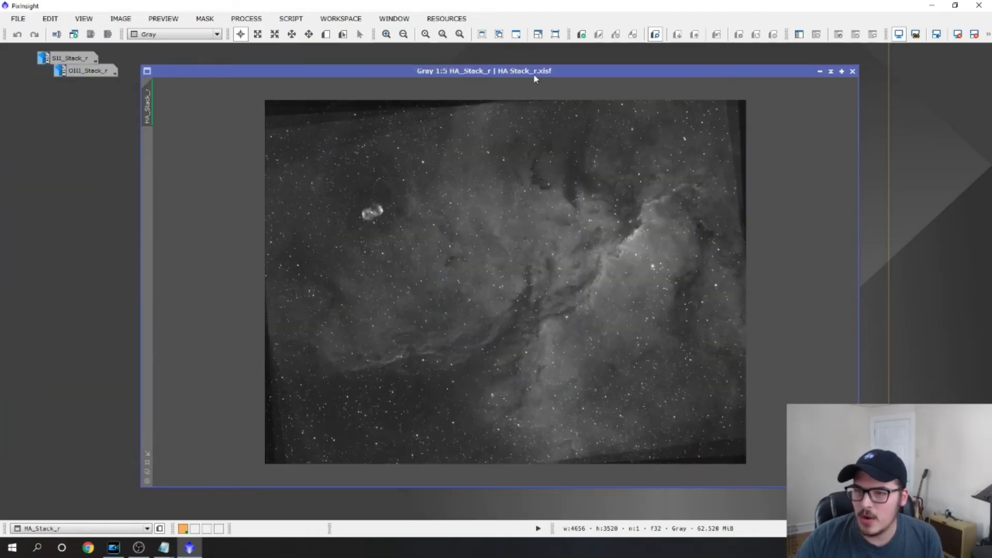
Step: Open the FastRotation process from Process > Geometry
left_click(243, 19)
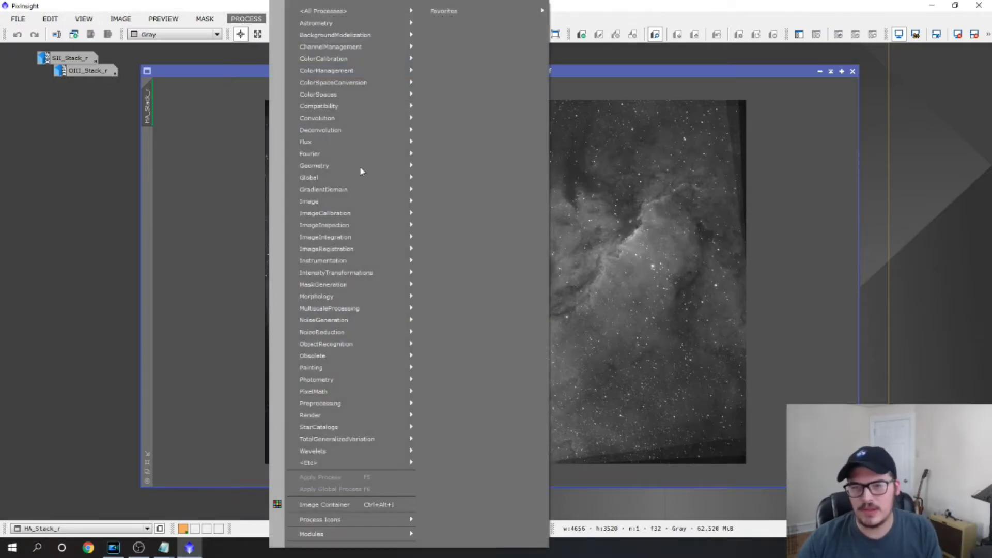
mouse_move(350, 167)
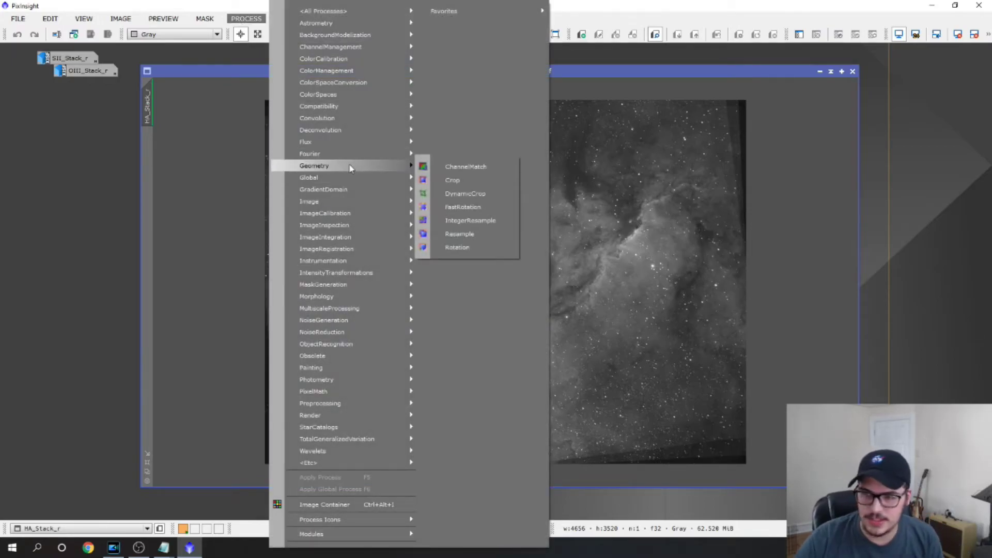
left_click(461, 209)
Step: Rotate the HA stack image 180° with FastRotation
left_click_drag(717, 235, 812, 206)
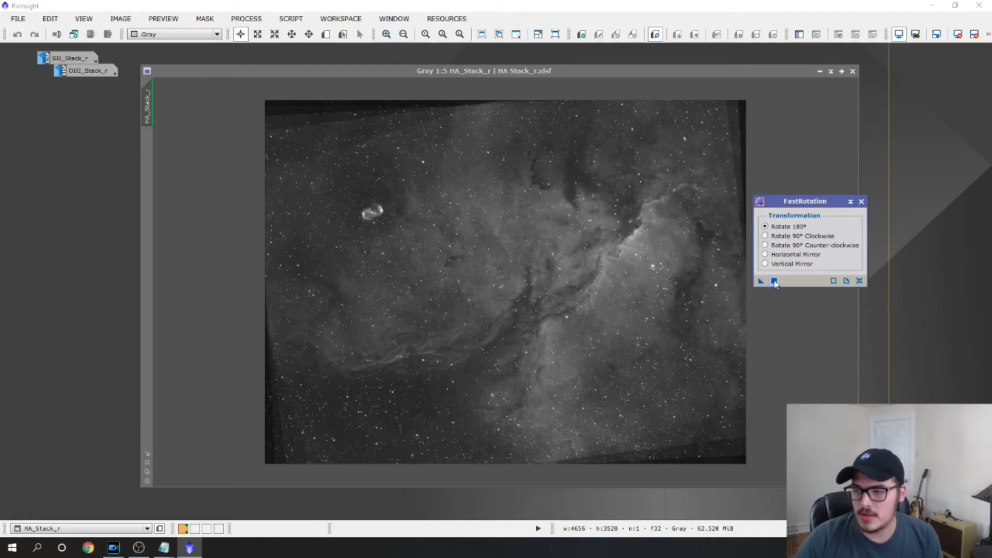
left_click_drag(761, 282, 561, 296)
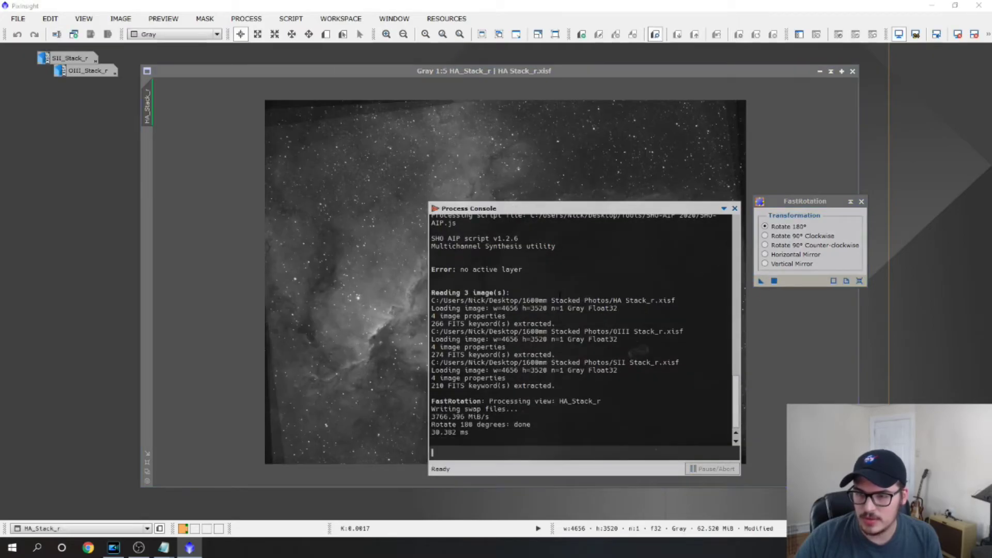
left_click(734, 208)
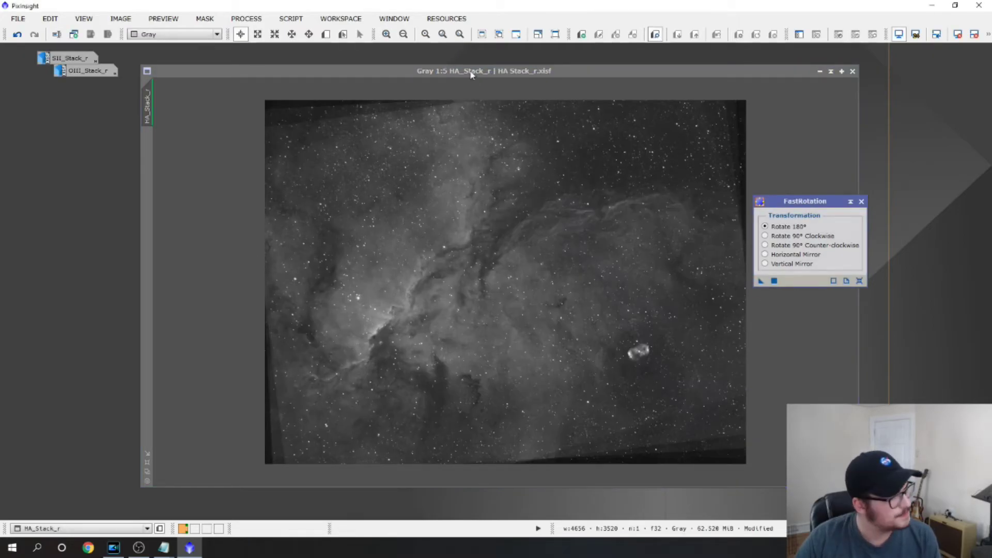
scroll(491, 89, "up", 1)
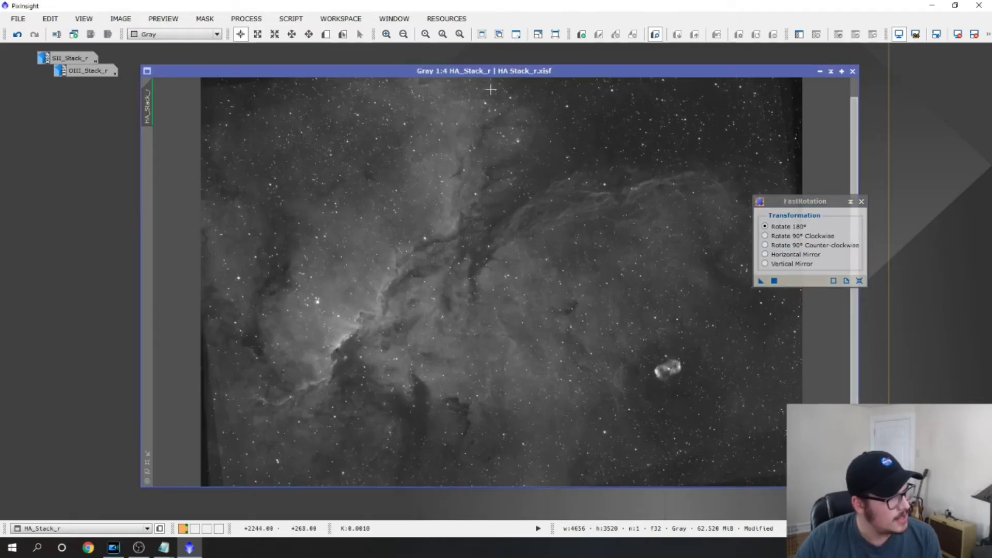
scroll(490, 89, "down", 1)
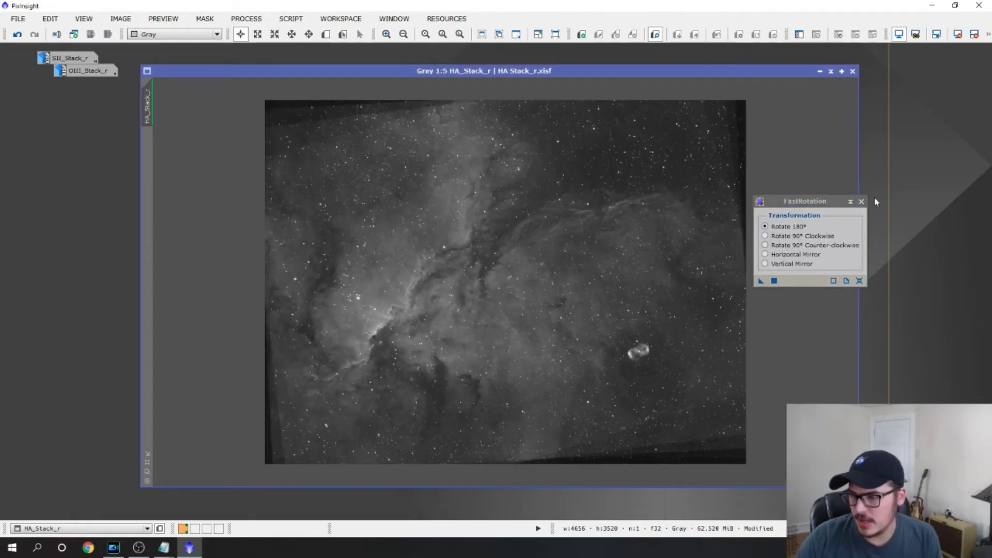
Step: Rotate the OIII and SII stacks 180° too, then close FastRotation
double_click(82, 73)
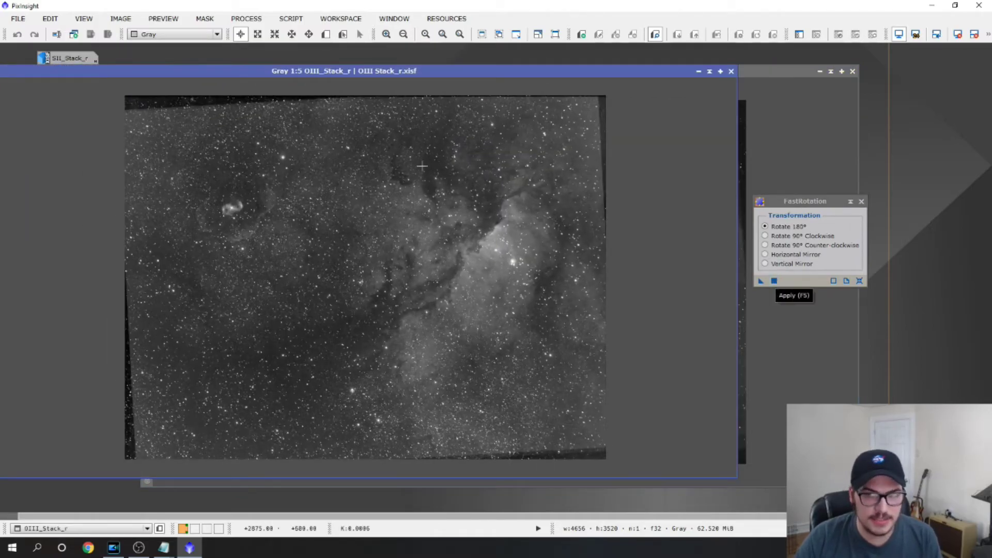
left_click_drag(258, 71, 316, 79)
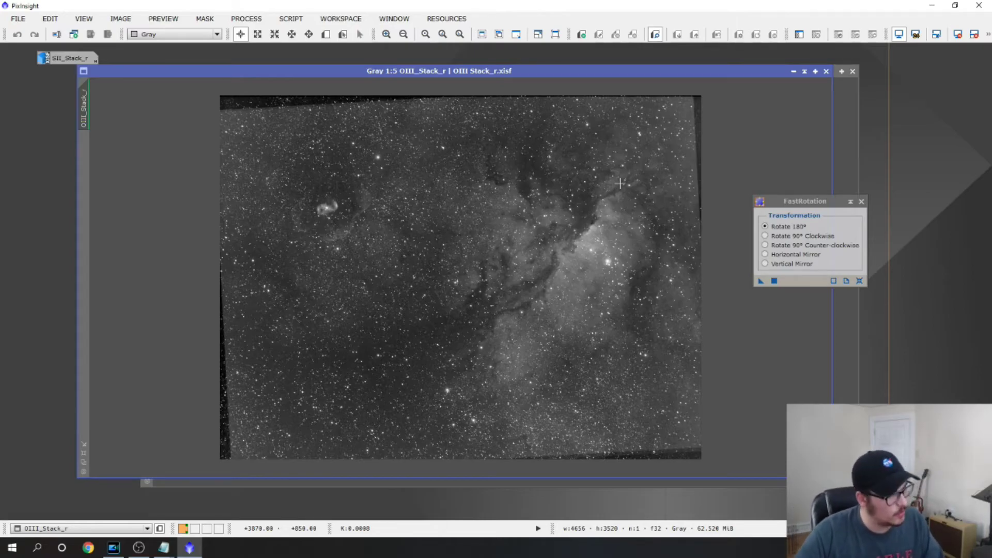
left_click(774, 281)
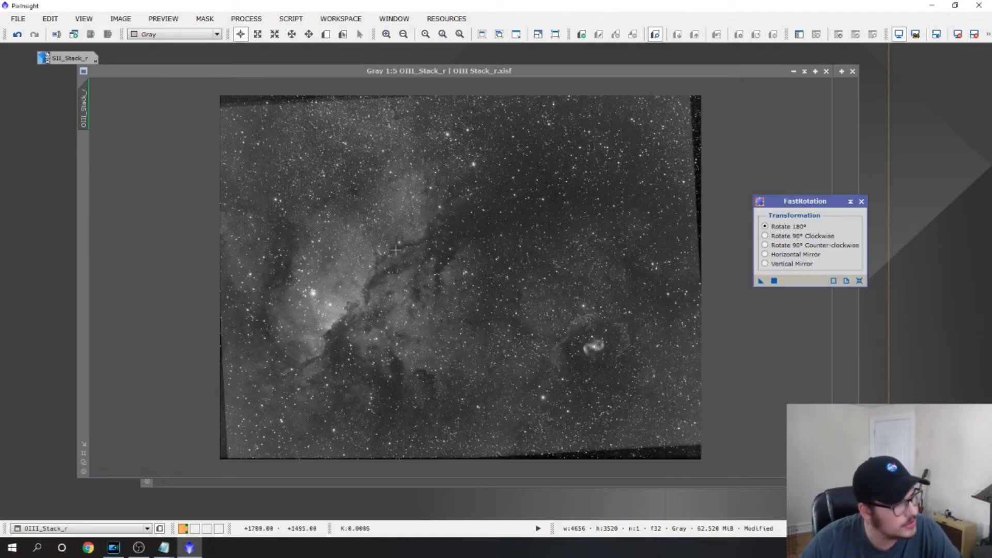
double_click(64, 55)
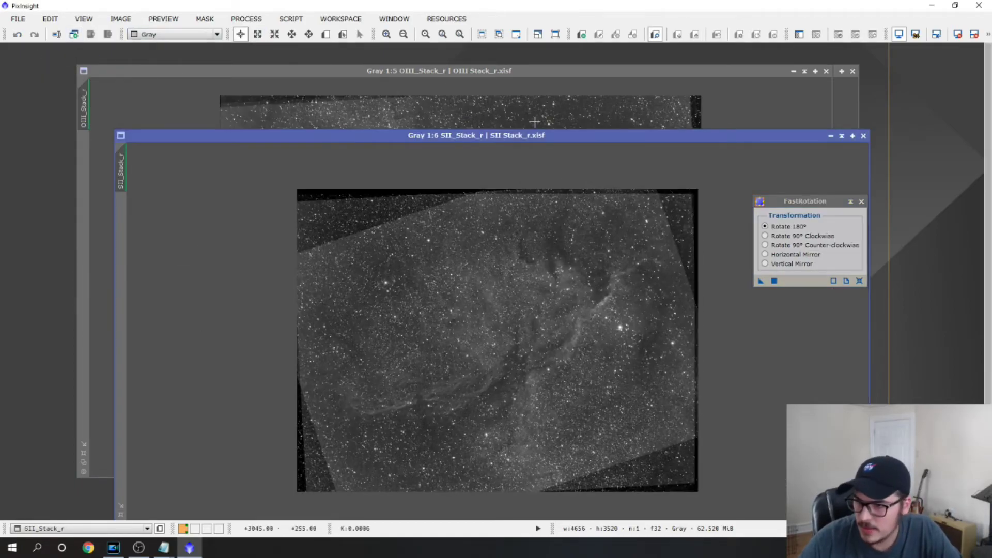
left_click_drag(455, 136, 408, 82)
left_click(774, 281)
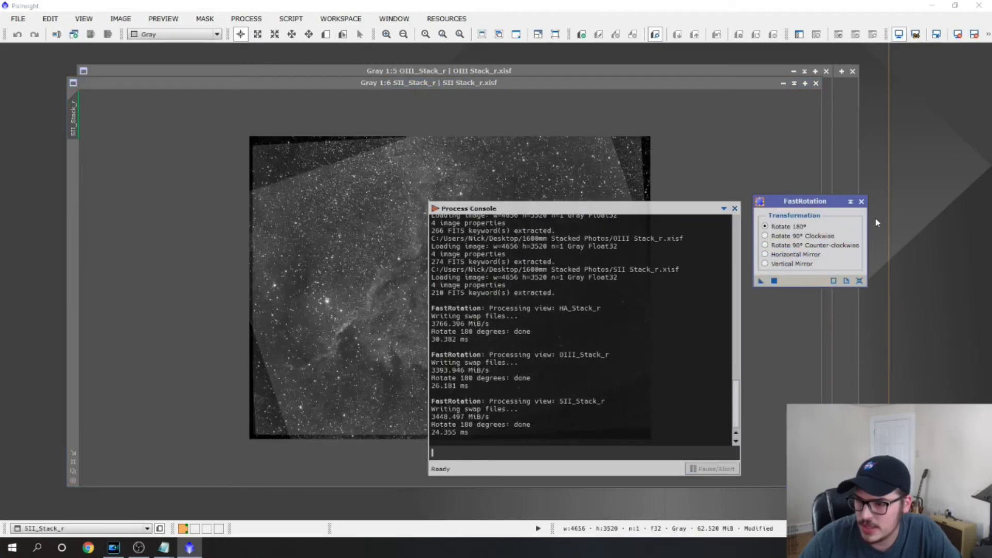
left_click(860, 202)
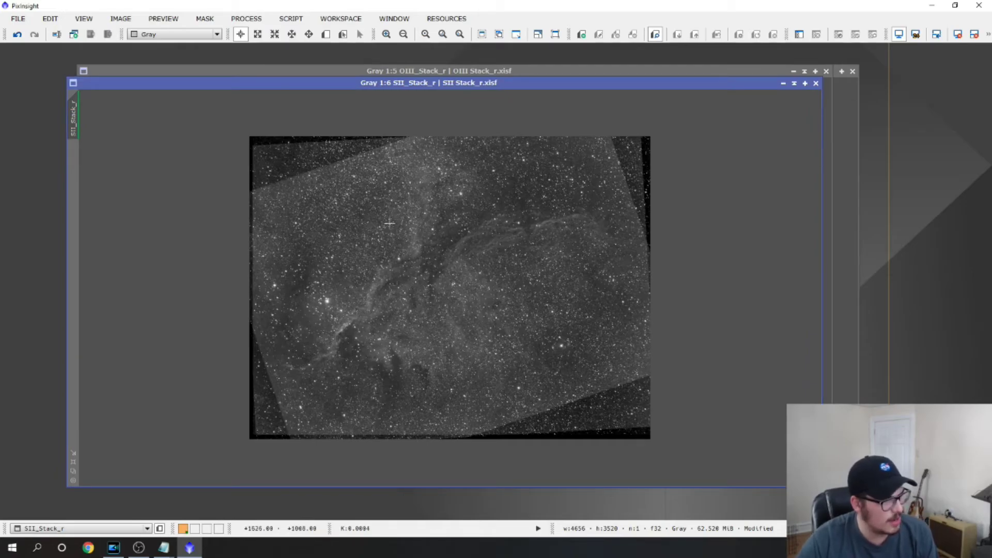
left_click_drag(394, 70, 413, 86)
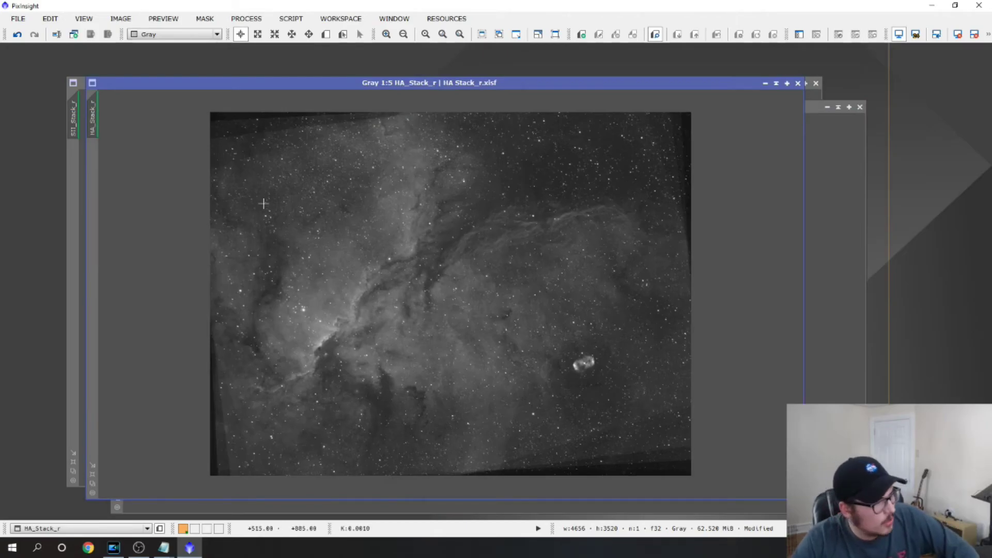
Step: Open DynamicCrop and reset it to a full 4656 × 3520 frame on the SII stack
left_click(246, 19)
mouse_move(360, 167)
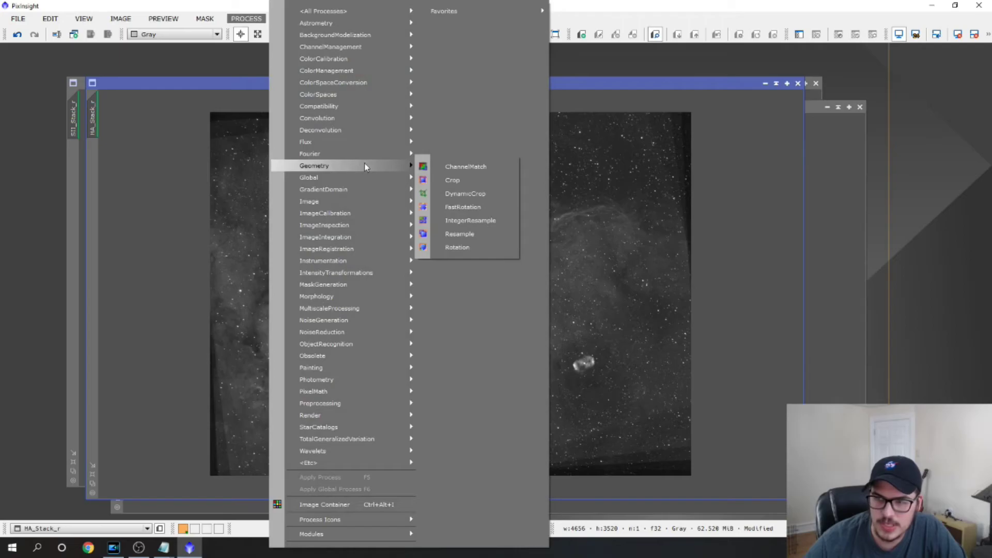
left_click(461, 193)
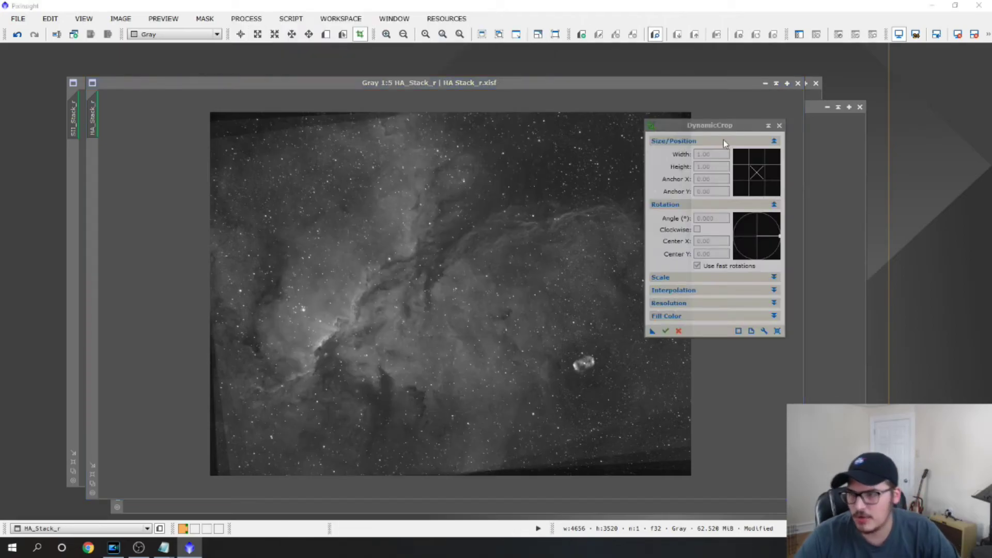
left_click_drag(721, 129, 883, 107)
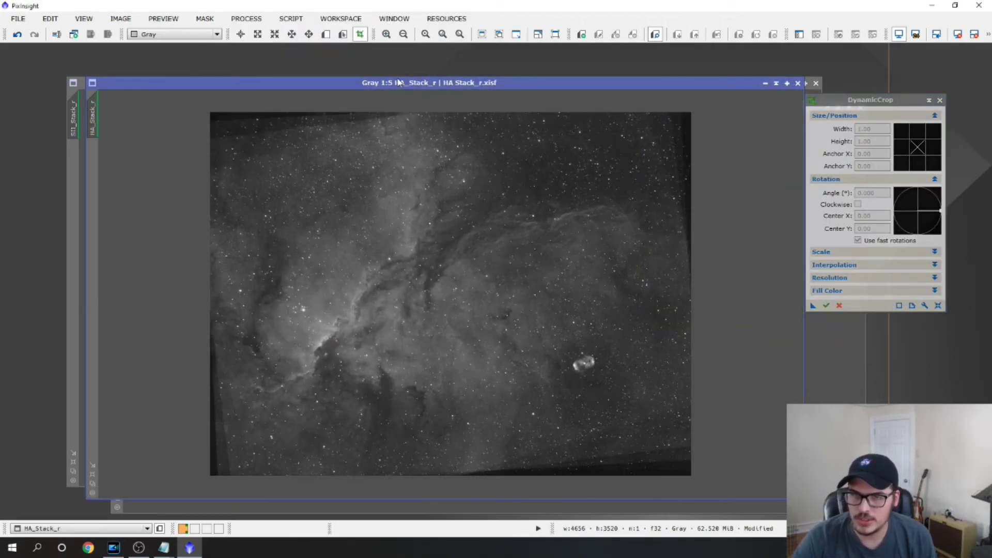
left_click_drag(573, 83, 528, 70)
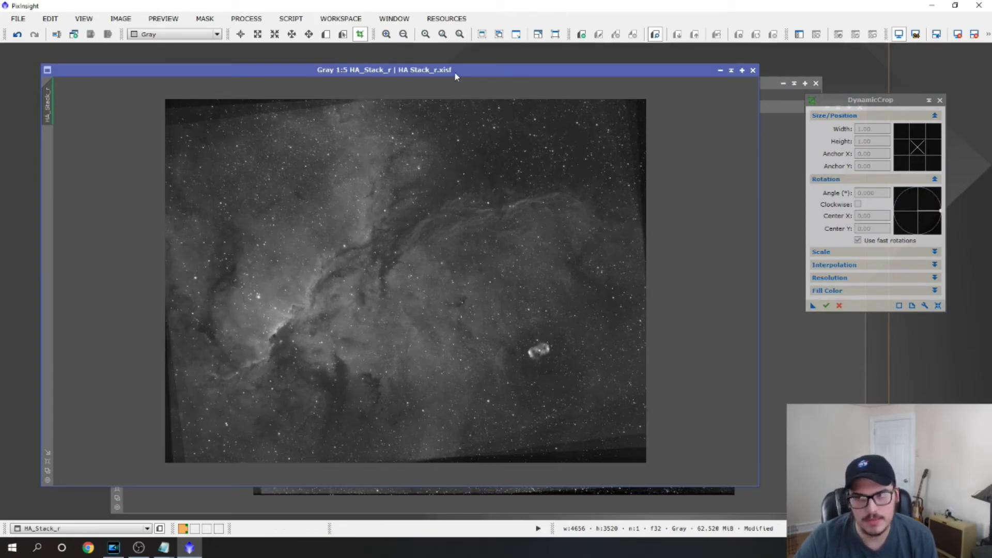
left_click_drag(454, 72, 364, 58)
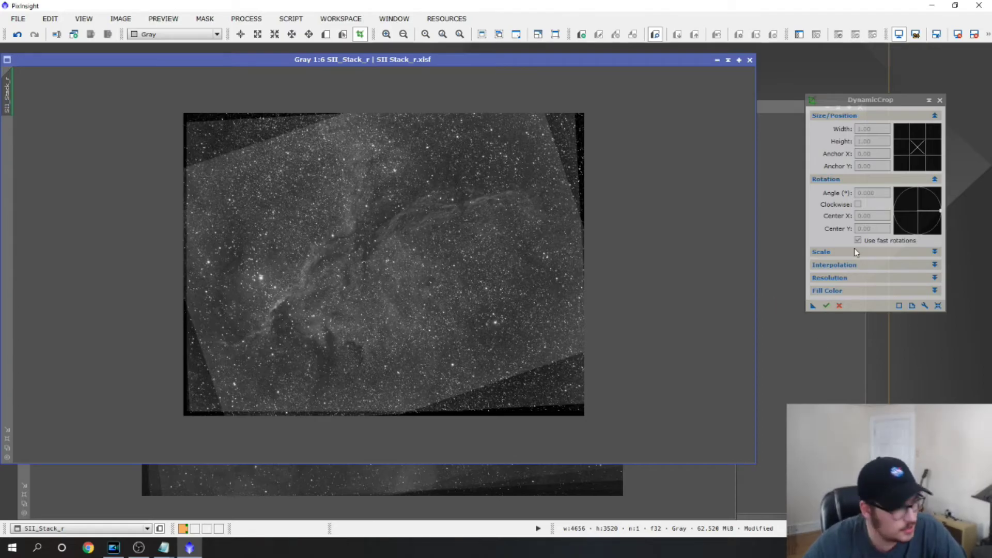
left_click(938, 306)
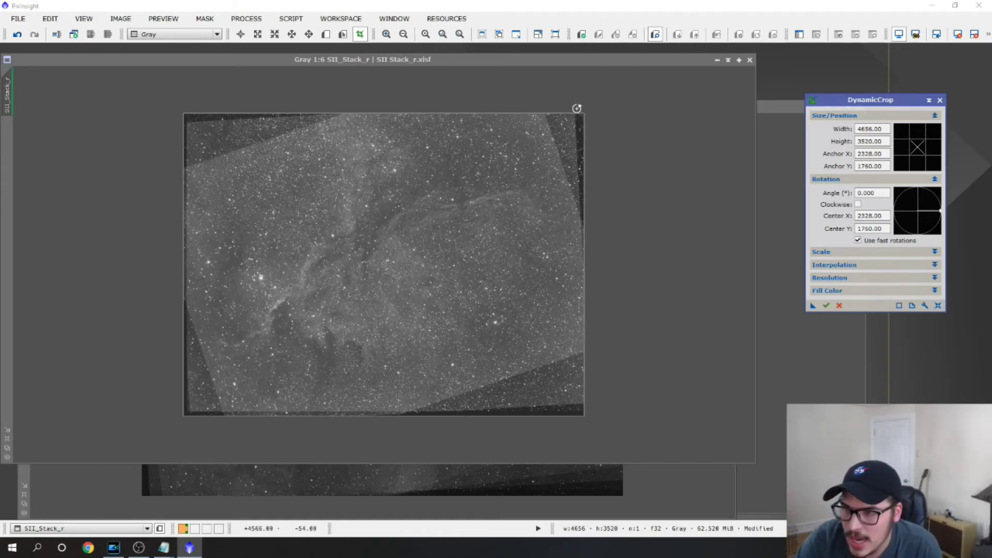
Step: Drag the SII crop frame's corners and edges inward to 3900 × 2428, centred at 2388, 1676
left_click_drag(585, 112, 560, 149)
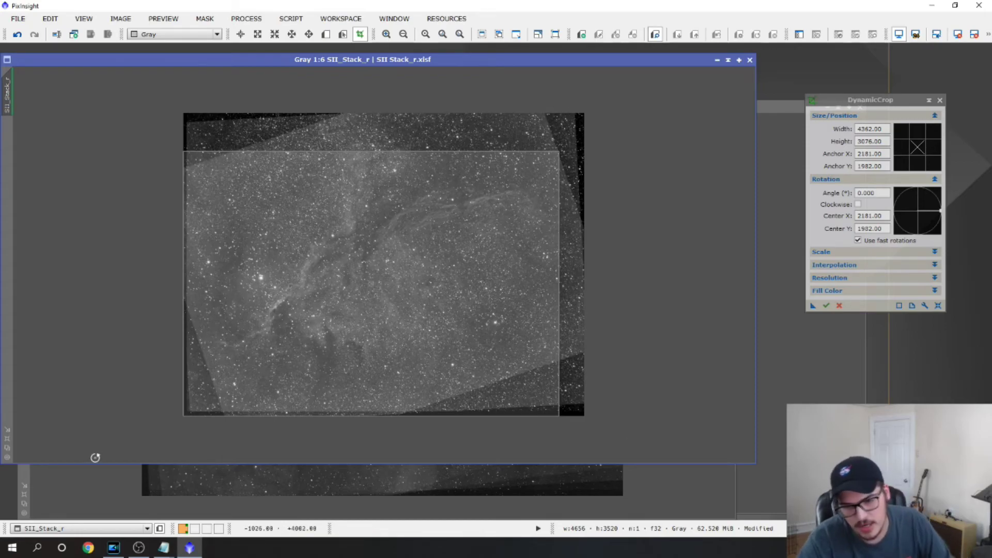
left_click_drag(187, 415, 222, 402)
left_click_drag(218, 402, 220, 401)
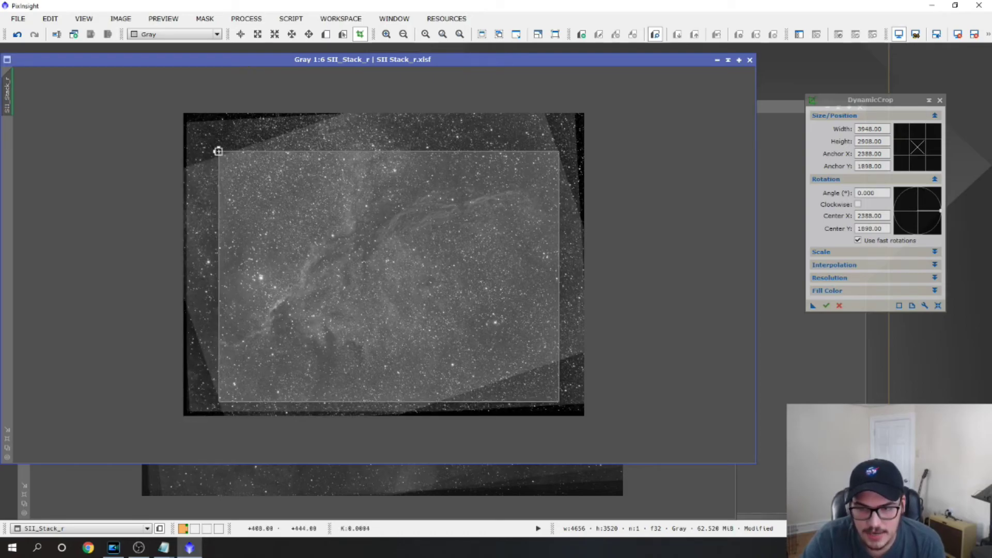
left_click_drag(219, 152, 221, 153)
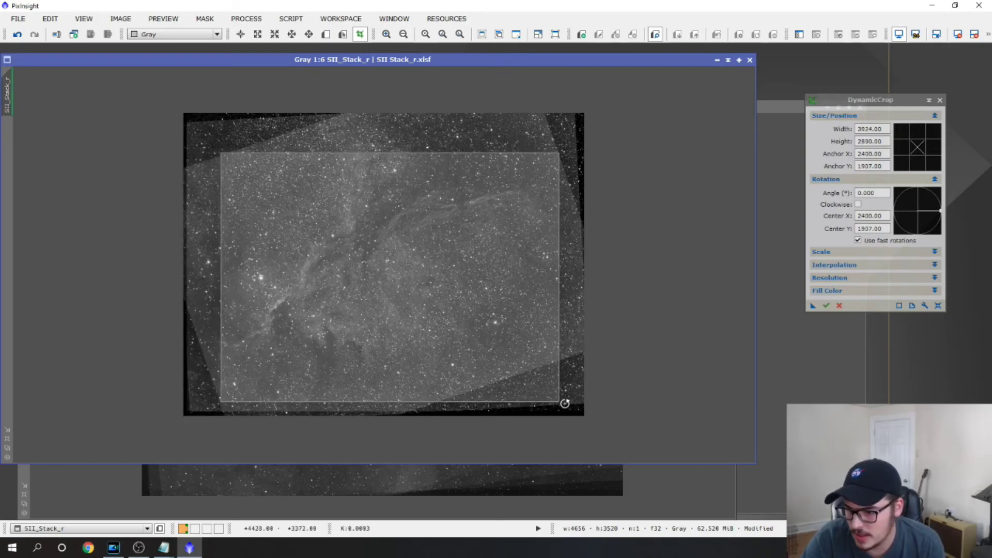
left_click_drag(560, 401, 558, 363)
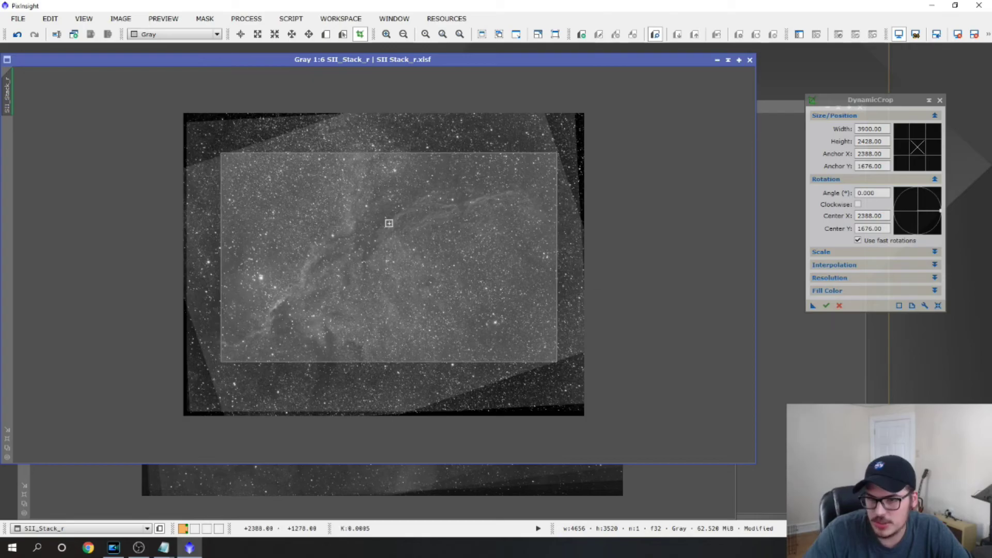
left_click_drag(511, 61, 755, 64)
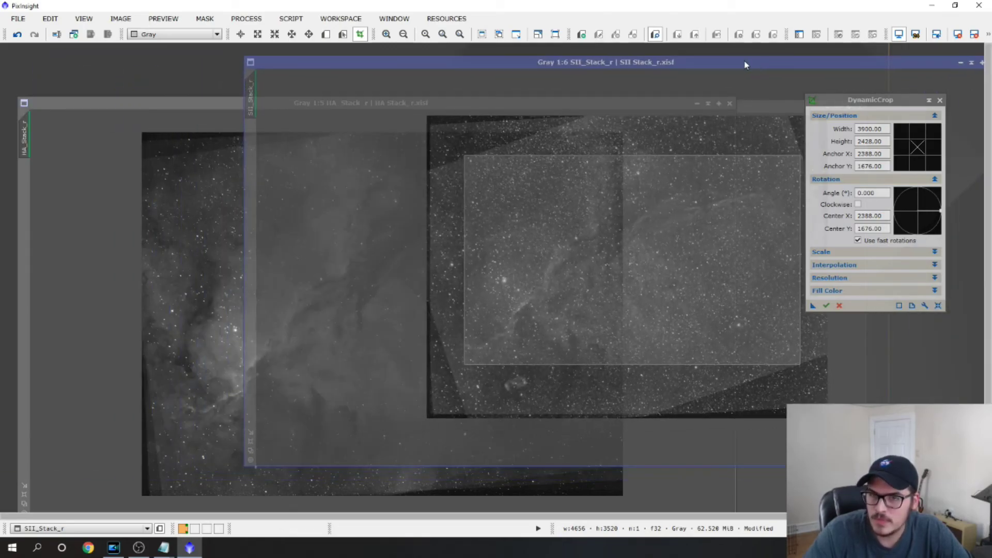
Step: Apply the 3900 × 2428 DynamicCrop to the HA and OIII windows, then to SII
left_click_drag(221, 100, 217, 91)
left_click(695, 63)
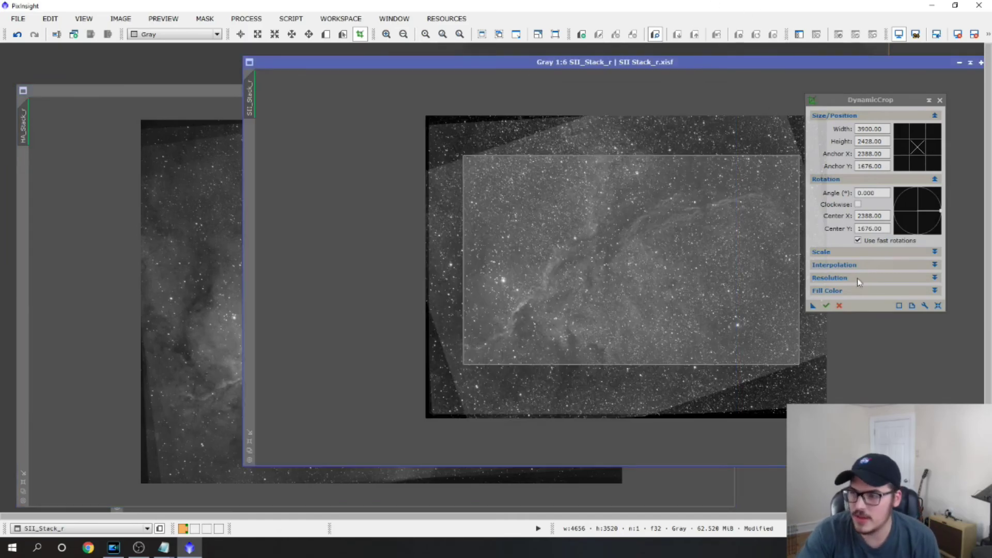
left_click(815, 308)
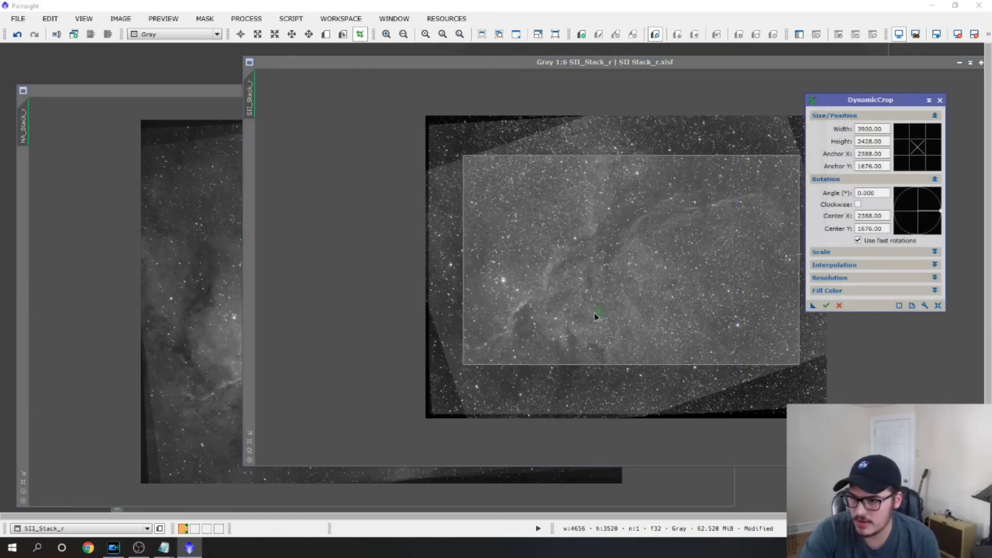
left_click_drag(210, 328, 211, 324)
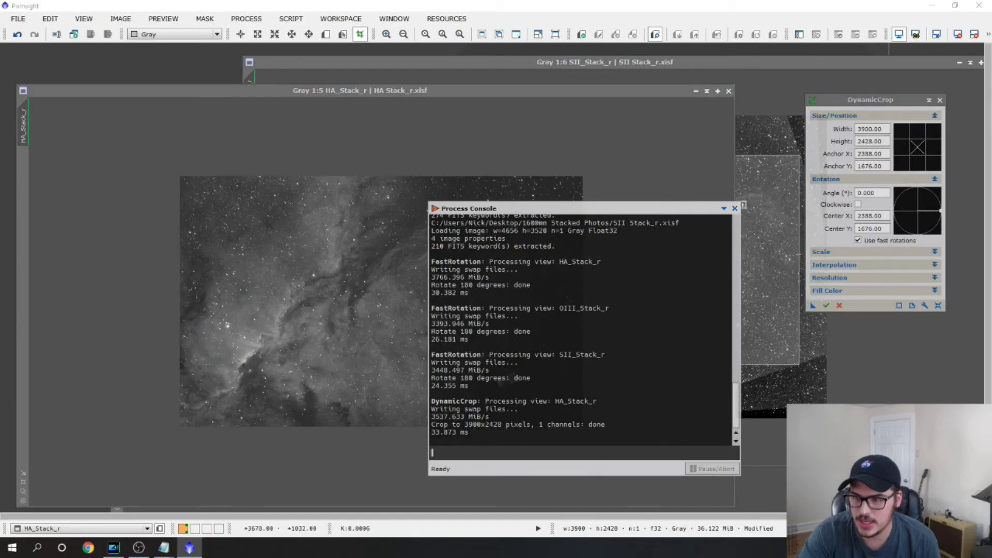
left_click_drag(308, 92, 446, 71)
left_click(133, 112)
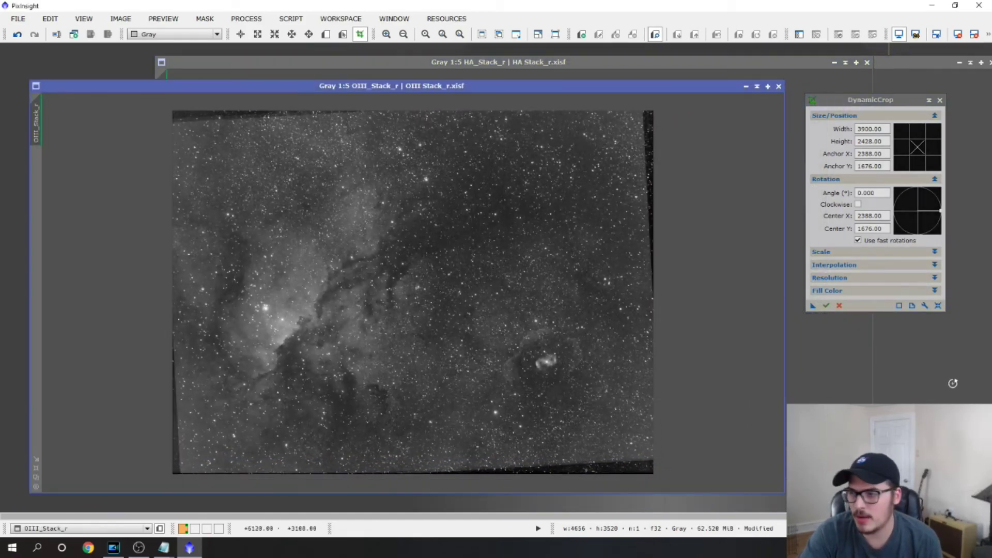
left_click_drag(525, 338, 525, 339)
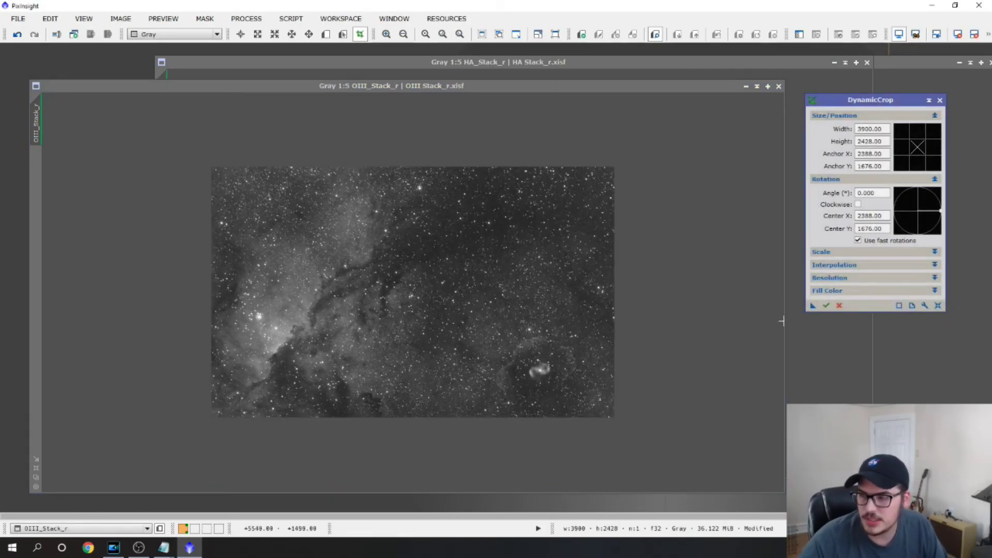
left_click(825, 305)
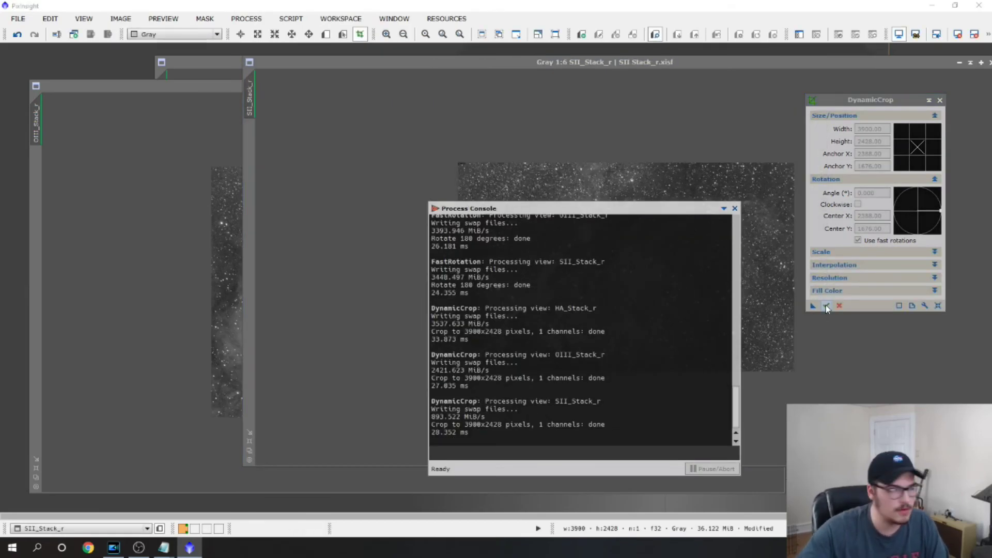
left_click(734, 208)
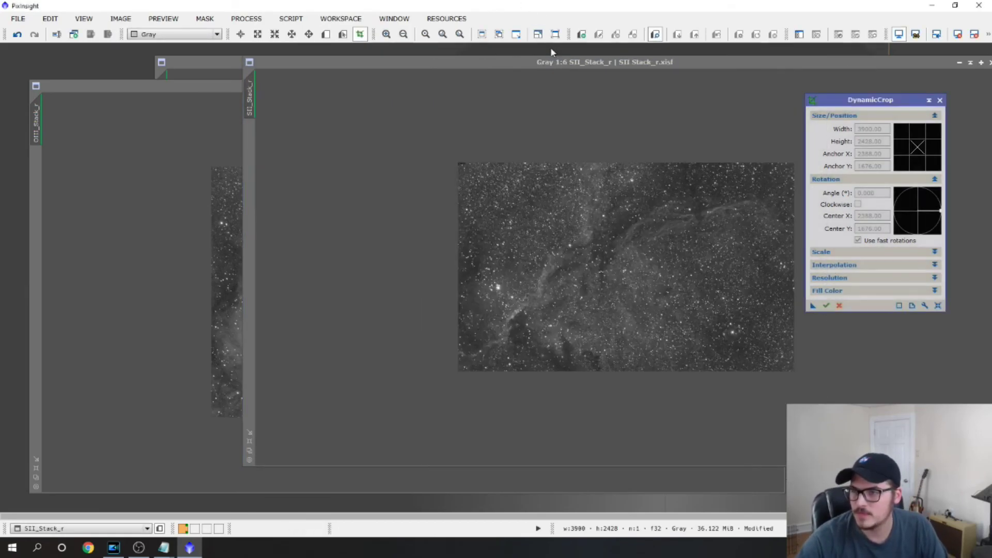
left_click_drag(533, 62, 312, 85)
Step: Reset the crop on SII and tighten the frame to 3864 × 2340 past the dark edges
scroll(343, 144, "up", 2)
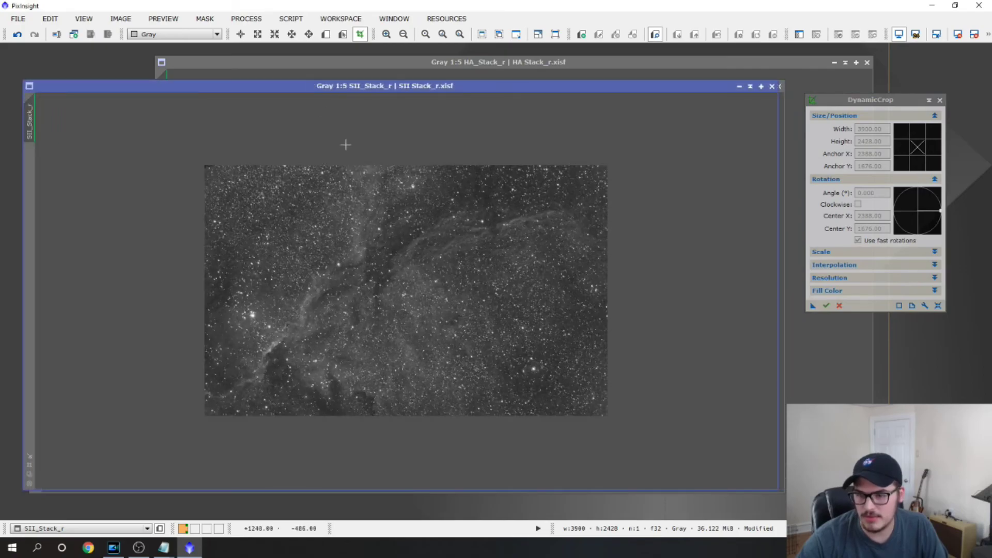
scroll(362, 96, "down", 1)
mouse_move(362, 95)
left_mouse_down()
mouse_move(410, 92)
mouse_move(375, 93)
left_mouse_up()
left_click_drag(438, 64, 386, 68)
left_click_drag(54, 89, 57, 80)
scroll(568, 341, "up", 3)
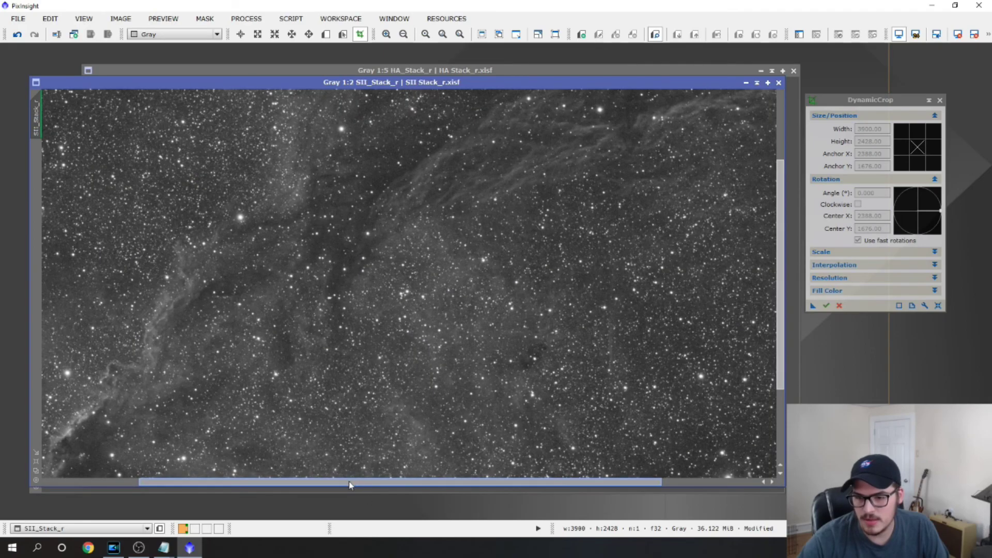
left_click_drag(783, 246, 783, 176)
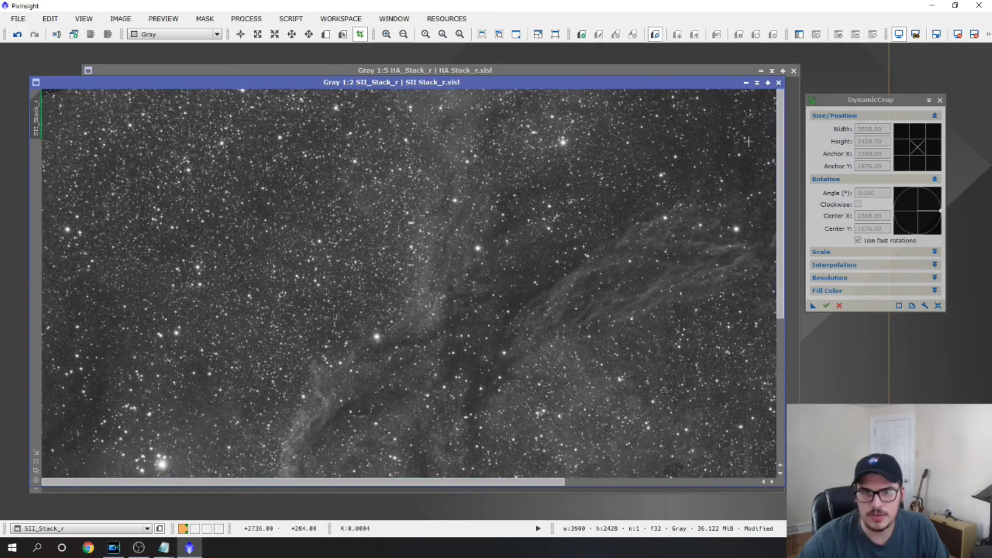
scroll(75, 123, "down", 2)
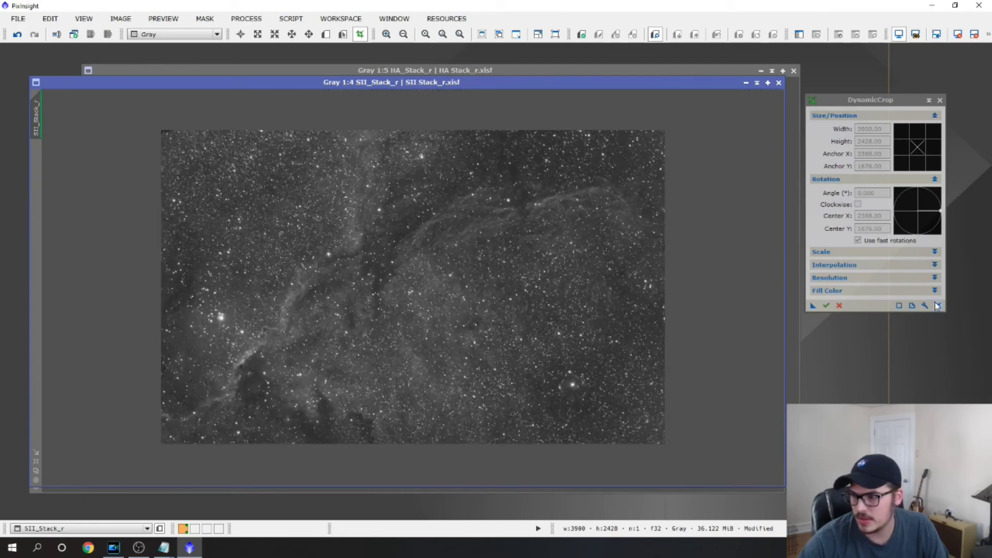
left_click(427, 240)
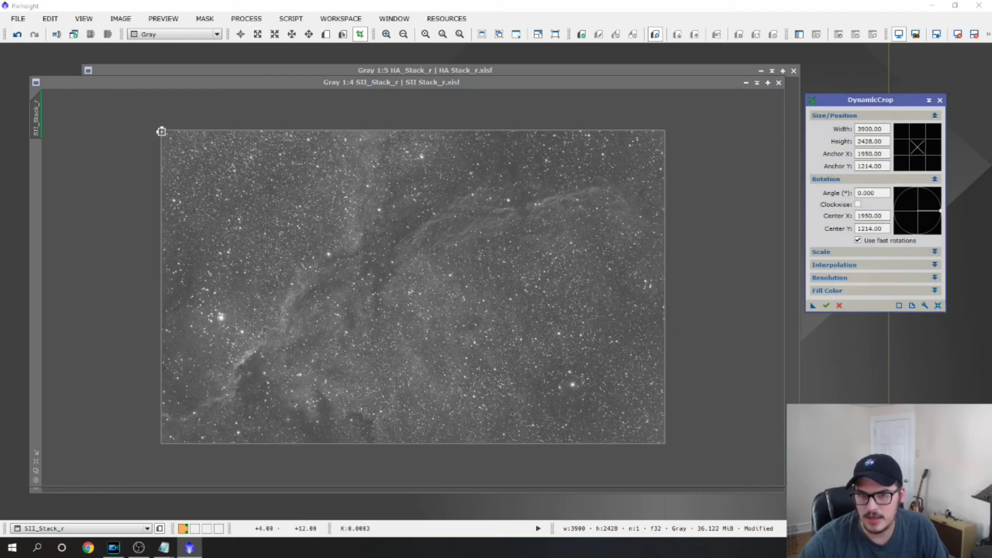
left_click_drag(161, 132, 161, 137)
left_click_drag(572, 443, 571, 444)
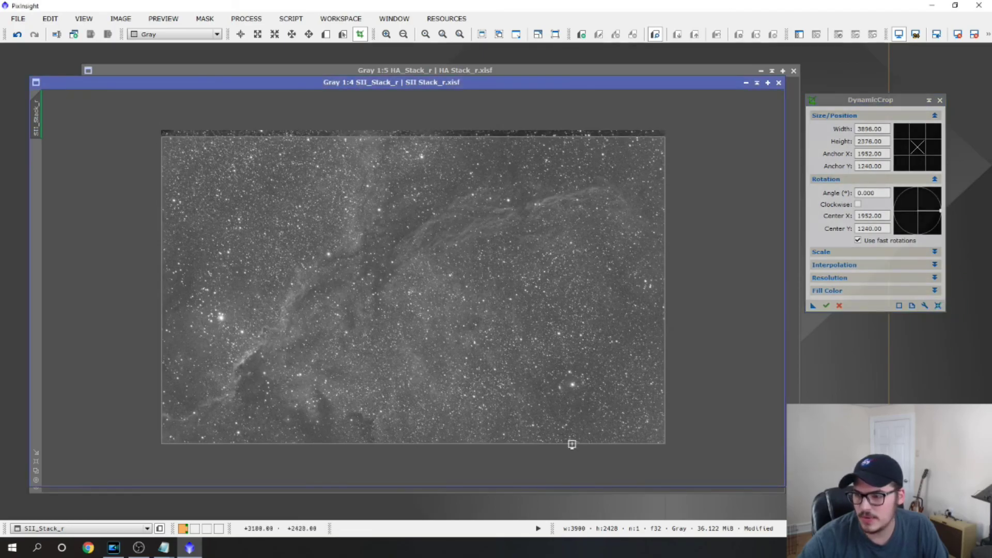
left_click_drag(665, 443, 661, 438)
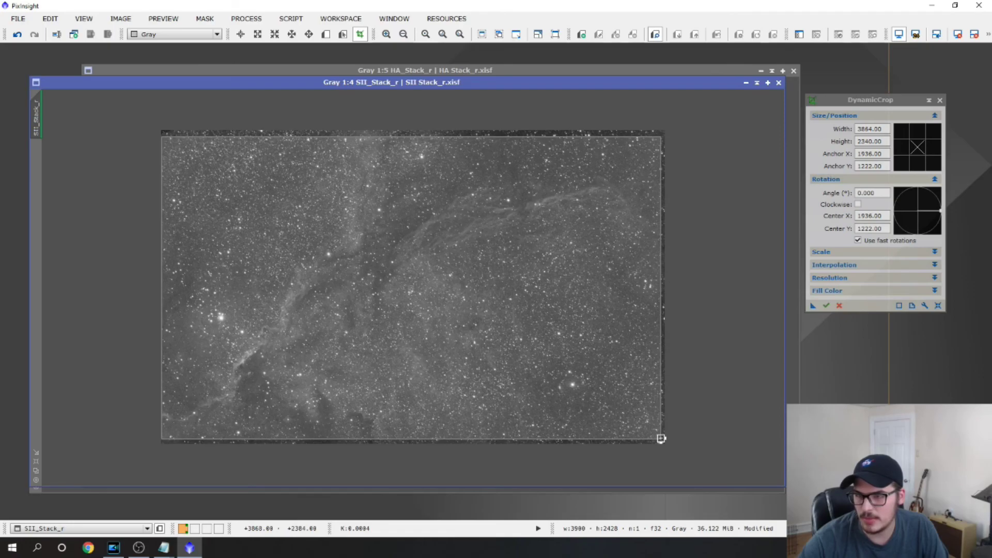
Step: Apply the 3864 × 2340 crop to the HA, OIII and SII stacks
left_click(813, 307)
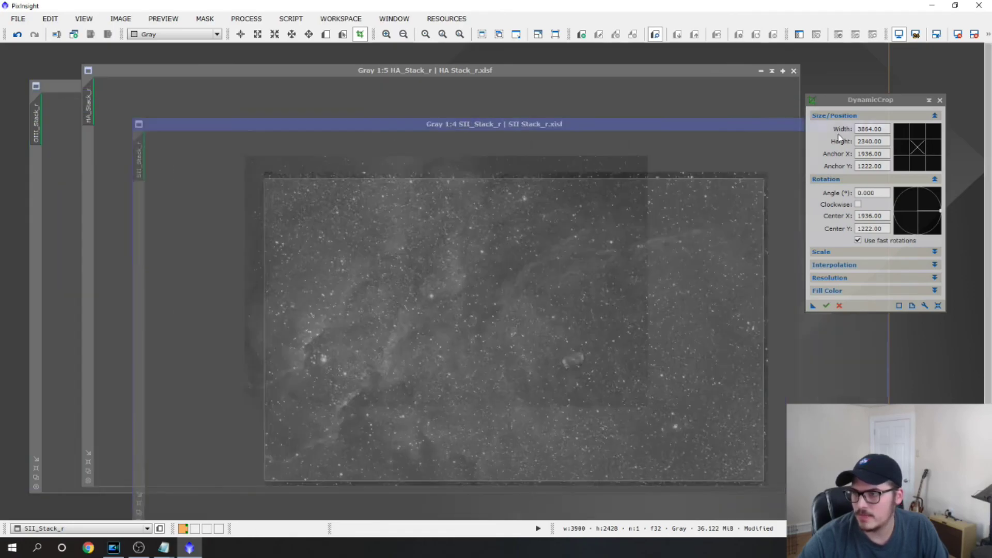
left_click_drag(812, 305, 232, 222)
left_click(814, 308)
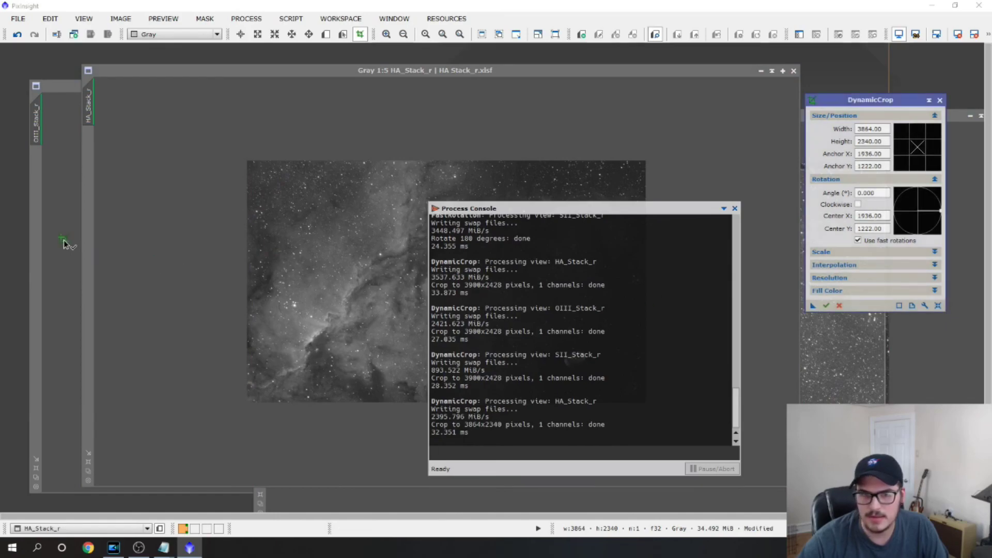
left_click_drag(65, 243, 66, 241)
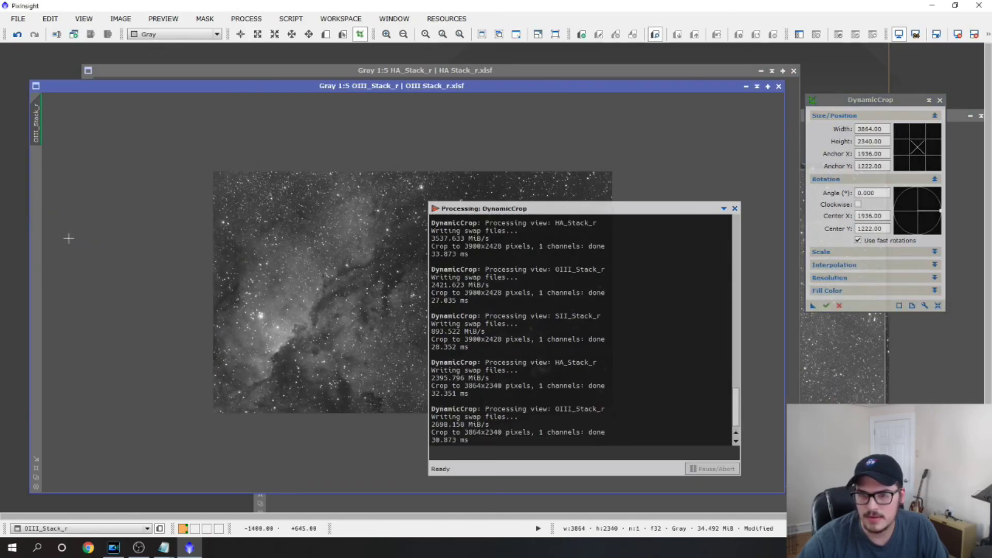
left_click(826, 305)
left_click_drag(747, 119, 500, 94)
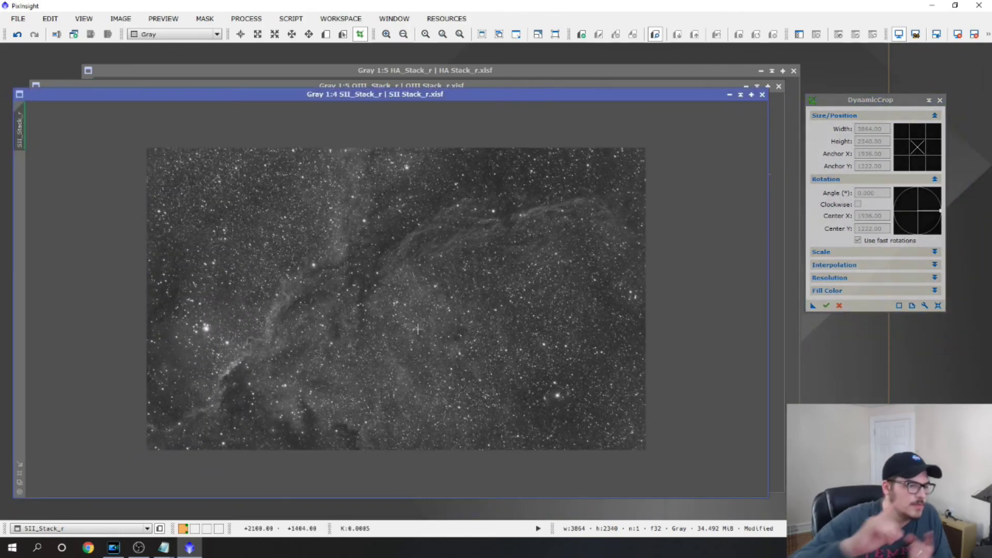